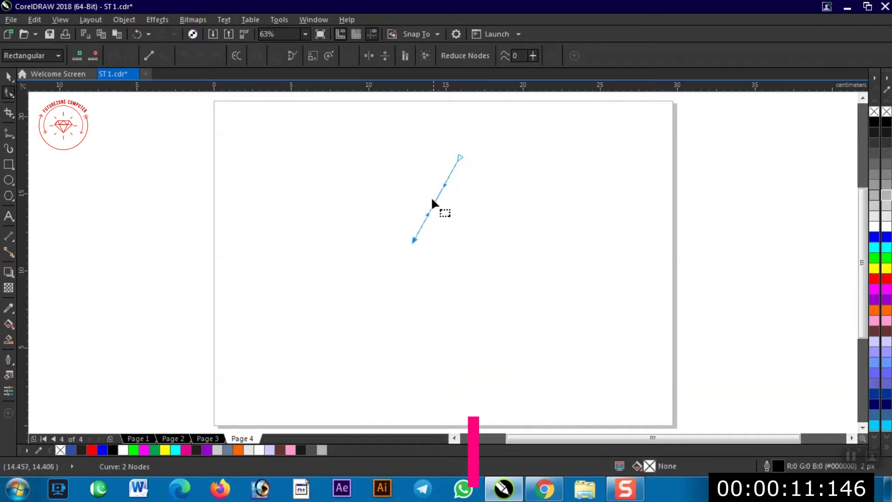
- Bend the slanted line into an S-curve and mirror a copy to its right, forming a pointed dome outline
{"action": "left_click_drag", "start_coordinate": [428, 216], "coordinate": [458, 190]}
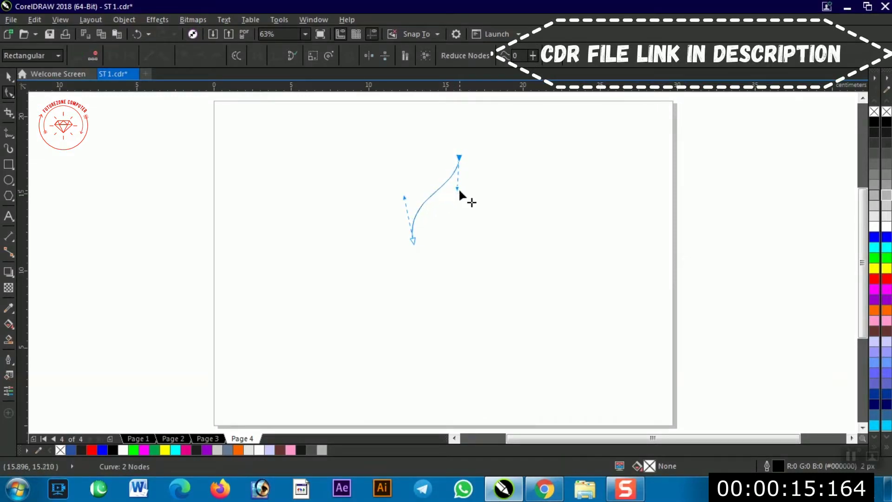
{"action": "key", "text": "space"}
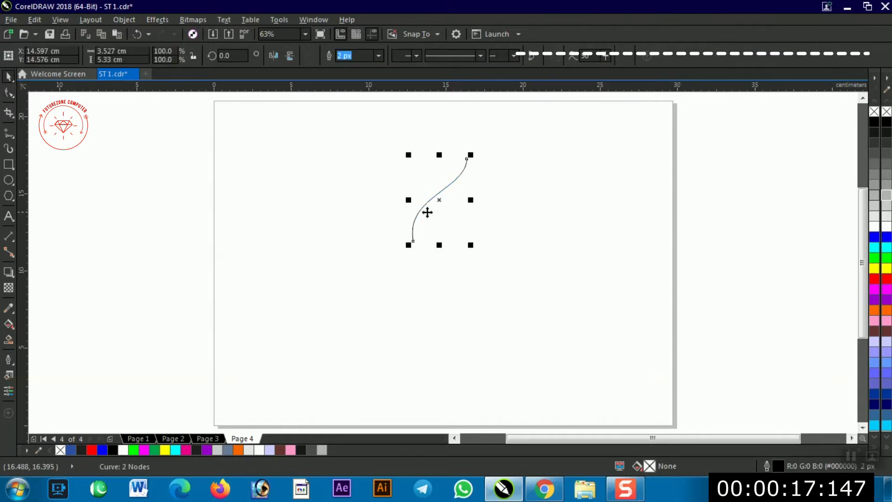
{"action": "left_click_drag", "start_coordinate": [407, 200], "coordinate": [491, 204]}
- Reduce the height of both dome outline curves together to about 4.8 cm
{"action": "left_click_drag", "start_coordinate": [392, 134], "coordinate": [527, 246]}
{"action": "left_click_drag", "start_coordinate": [466, 153], "coordinate": [466, 163]}
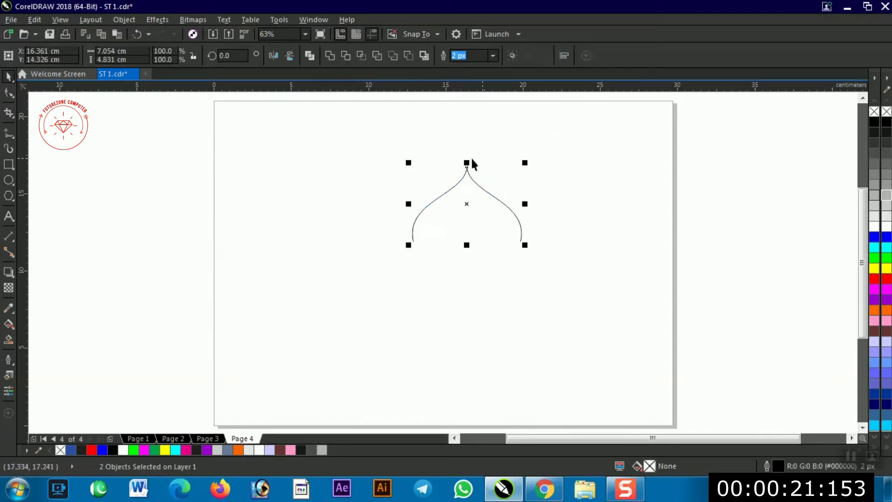
{"action": "left_click", "coordinate": [333, 257]}
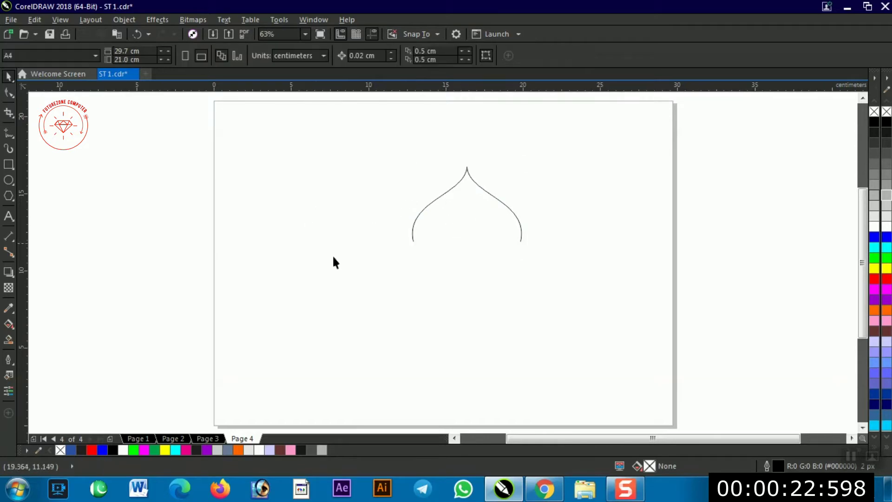
- Blend the dome's two side curves into each other with 20 steps to fill the dome with ribs
{"action": "left_click", "coordinate": [13, 278]}
{"action": "left_click", "coordinate": [51, 296]}
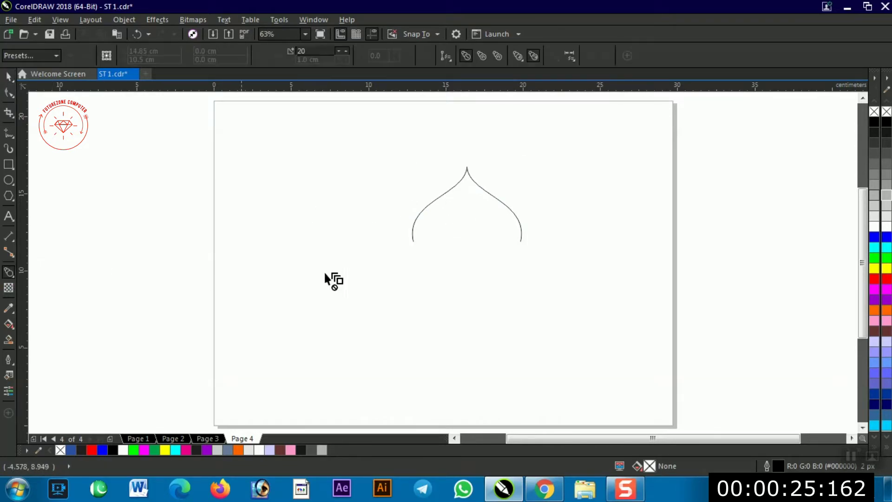
{"action": "left_click_drag", "start_coordinate": [417, 220], "coordinate": [522, 216]}
{"action": "key", "text": "space"}
{"action": "key", "text": "ctrl+z"}
{"action": "left_click", "coordinate": [253, 201]}
- Draw a straight horizontal line about 6.9 cm long across the base of the dome, joining the ends of its outer curves
{"action": "left_click", "coordinate": [9, 135]}
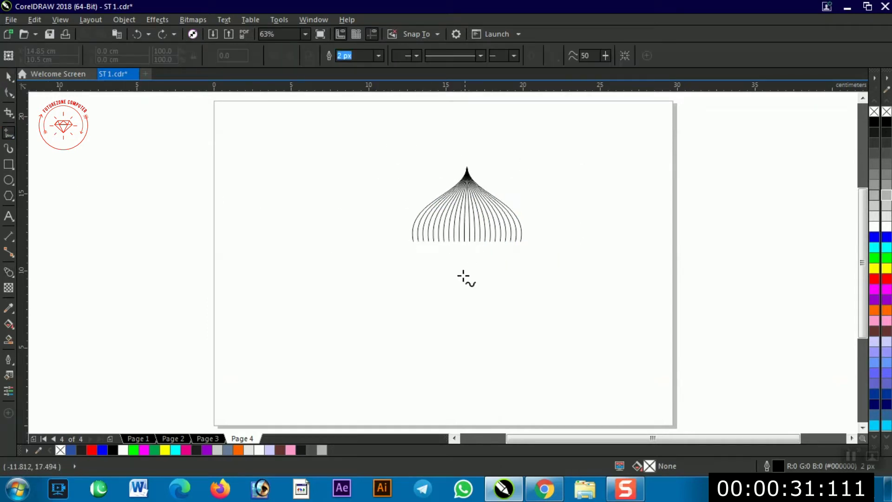
{"action": "scroll", "coordinate": [413, 242], "scroll_direction": "up", "scroll_amount": 5}
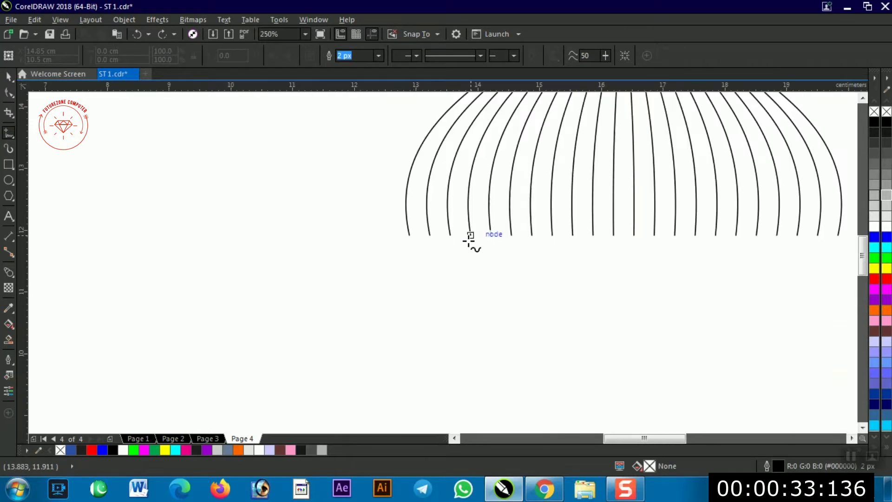
{"action": "scroll", "coordinate": [470, 242], "scroll_direction": "up", "scroll_amount": 1}
{"action": "scroll", "coordinate": [472, 241], "scroll_direction": "left", "scroll_amount": 1}
{"action": "scroll", "coordinate": [472, 241], "scroll_direction": "right", "scroll_amount": 8}
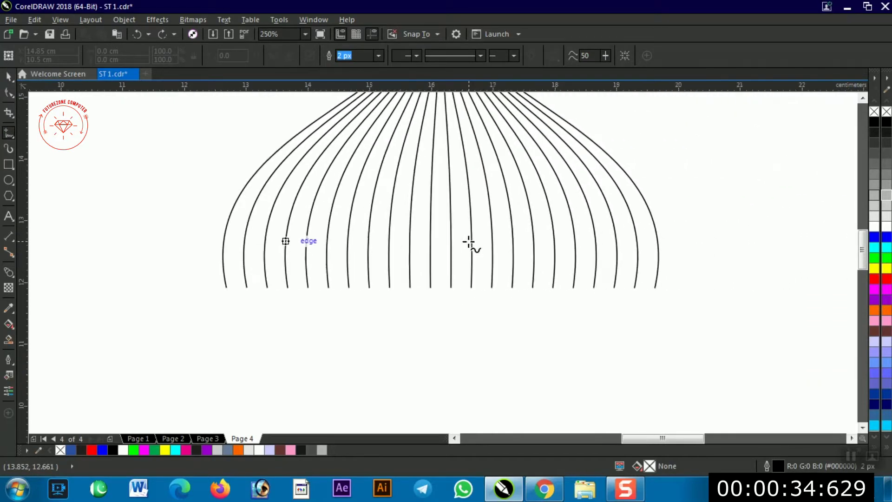
{"action": "left_click", "coordinate": [212, 288]}
{"action": "left_click", "coordinate": [642, 288]}
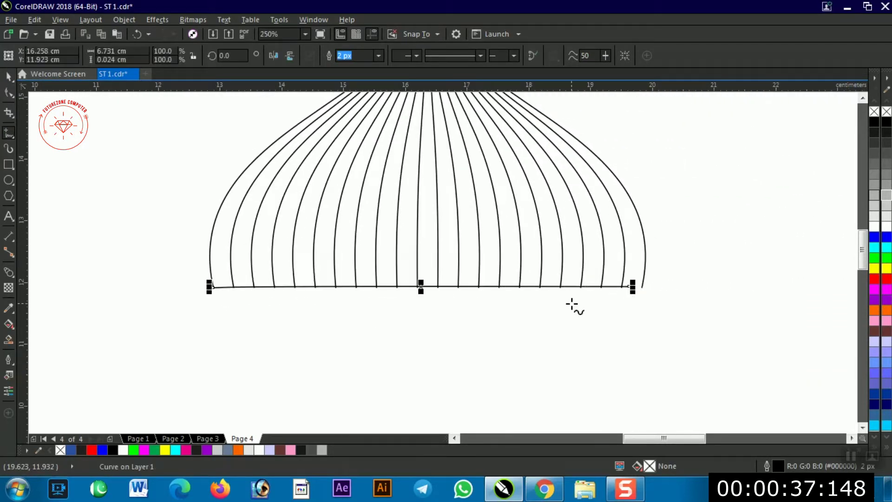
{"action": "left_click", "coordinate": [212, 288]}
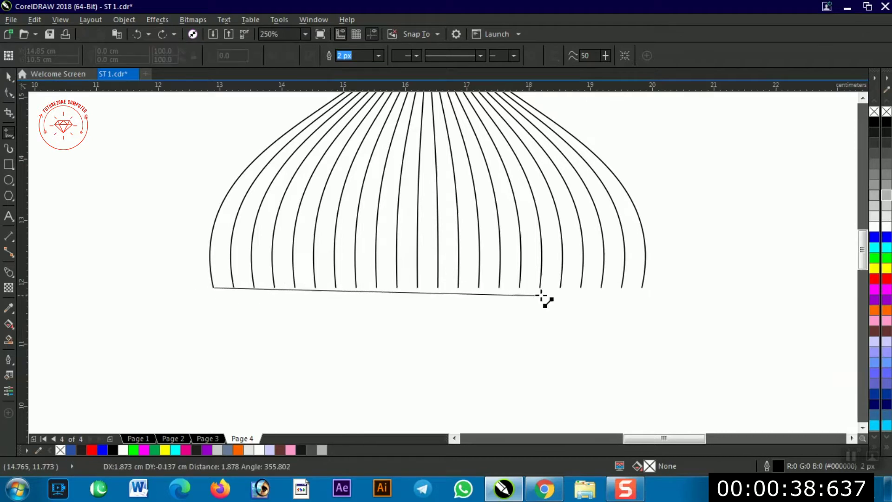
{"action": "left_click", "coordinate": [642, 288]}
- Copy the base line slightly below itself and repeat the duplication twice at the same spacing
{"action": "key", "text": "space"}
{"action": "left_click", "coordinate": [447, 288]}
{"action": "left_click_drag", "start_coordinate": [447, 288], "coordinate": [446, 293]}
{"action": "right_click", "coordinate": [446, 293]}
{"action": "key", "text": "ctrl+r"}
{"action": "key", "text": "ctrl+r"}
- Group the four horizontal base lines under the dome
{"action": "left_click", "coordinate": [665, 338]}
{"action": "left_click_drag", "start_coordinate": [659, 376], "coordinate": [659, 376]}
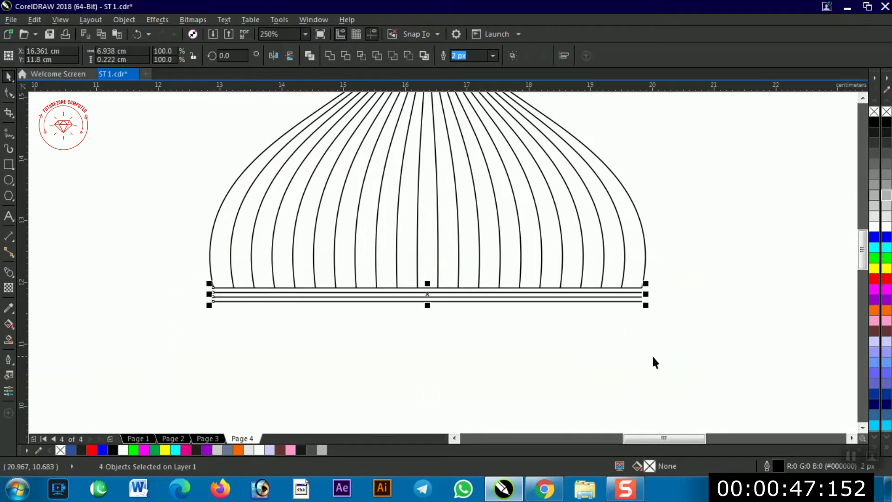
{"action": "key", "text": "ctrl+g"}
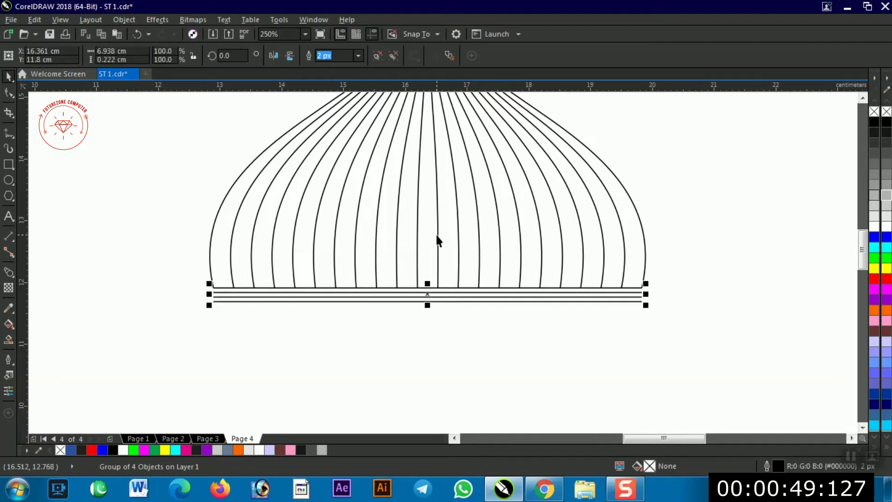
- Group the ribbed dome with its base lines and move it to the upper-left area of the page
{"action": "key", "text": "shift+F4"}
{"action": "left_click", "coordinate": [355, 137]}
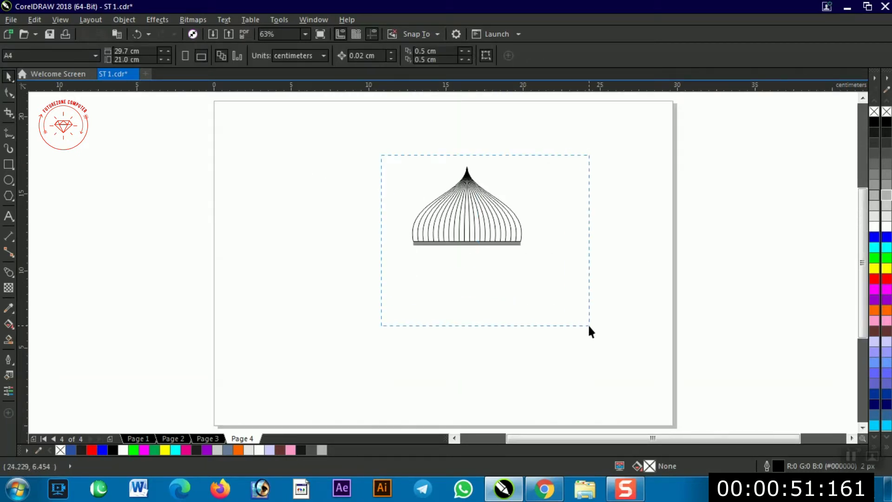
{"action": "left_click_drag", "start_coordinate": [589, 326], "coordinate": [591, 327]}
{"action": "key", "text": "ctrl+g"}
{"action": "key", "text": "Escape"}
{"action": "left_click_drag", "start_coordinate": [473, 210], "coordinate": [369, 141]}
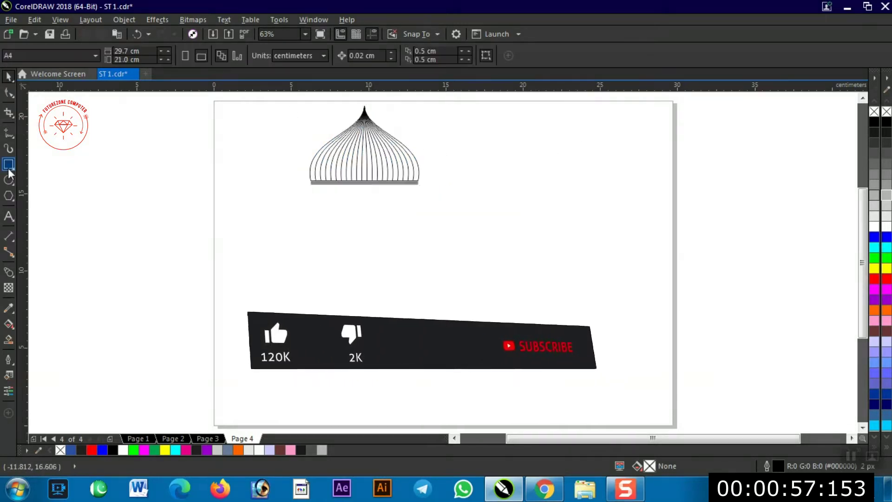
- Draw a rectangle about 7.7 by 9.1 cm just below the dome and convert it to curves
{"action": "key", "text": "F6"}
{"action": "left_click_drag", "start_coordinate": [305, 188], "coordinate": [424, 328]}
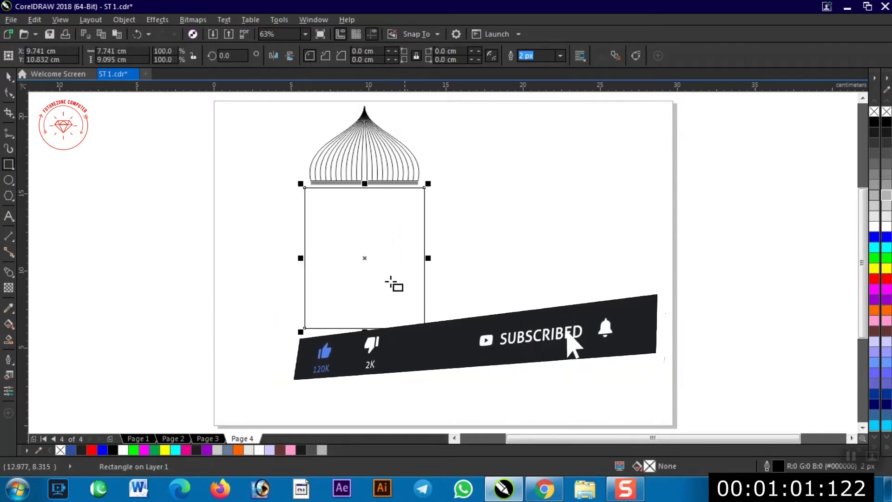
{"action": "left_click", "coordinate": [10, 94]}
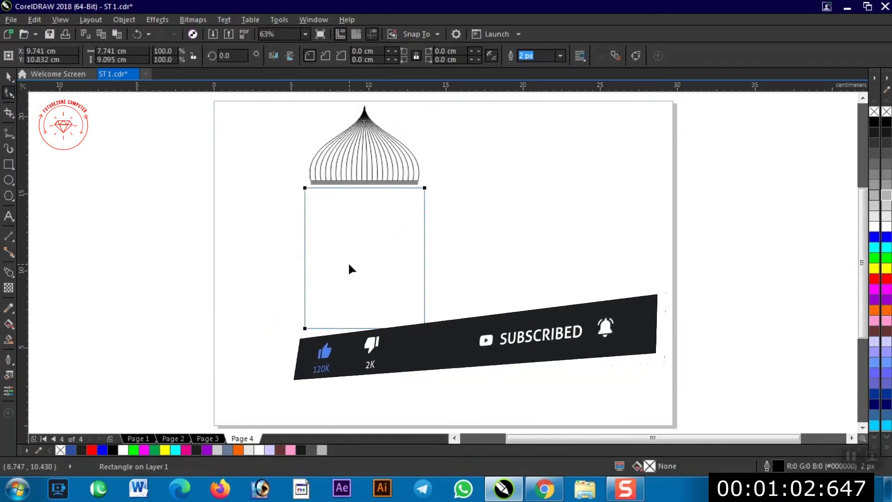
{"action": "right_click", "coordinate": [307, 219]}
{"action": "left_click", "coordinate": [414, 197]}
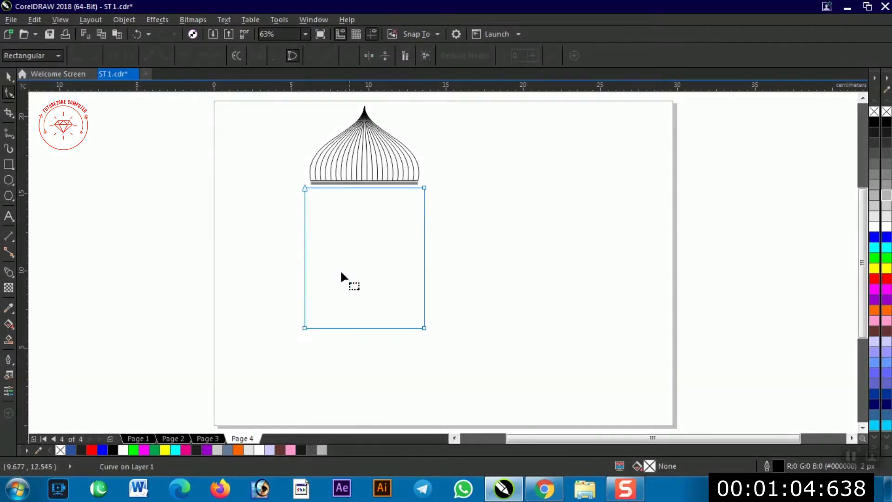
- Break the rectangle's outline at its lower-left corner and delete the bottom edge, leaving an open door frame
{"action": "left_click", "coordinate": [306, 328]}
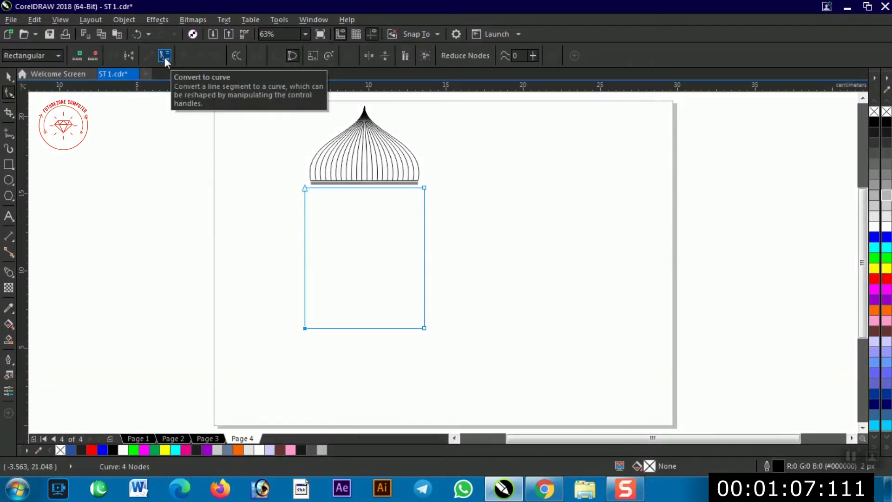
{"action": "left_click", "coordinate": [129, 57]}
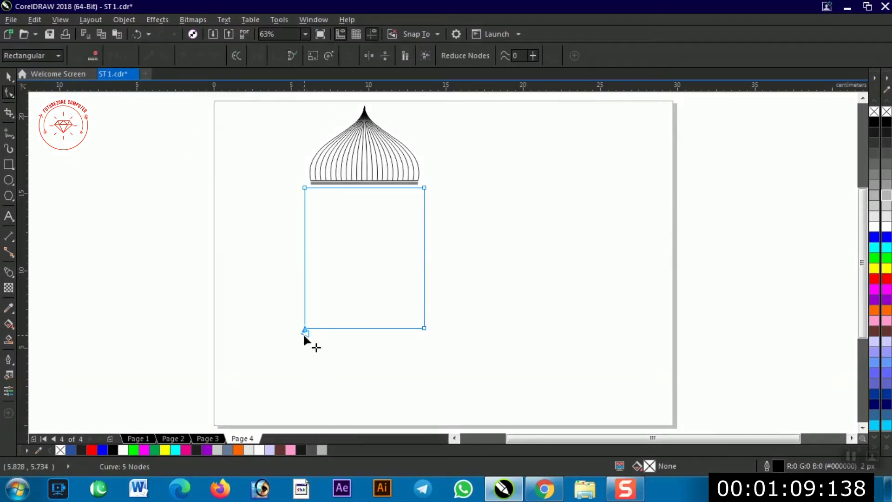
{"action": "left_click_drag", "start_coordinate": [308, 337], "coordinate": [408, 357]}
{"action": "key", "text": "Delete"}
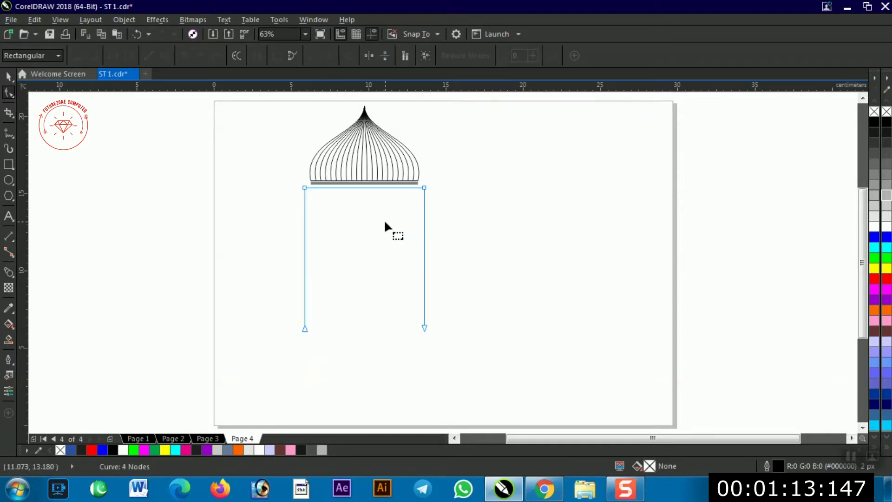
- Make a centered inner copy of the door frame scaled to about 85% and align both frames at the bottom
{"action": "key", "text": "space"}
{"action": "left_click_drag", "start_coordinate": [428, 183], "coordinate": [424, 198]}
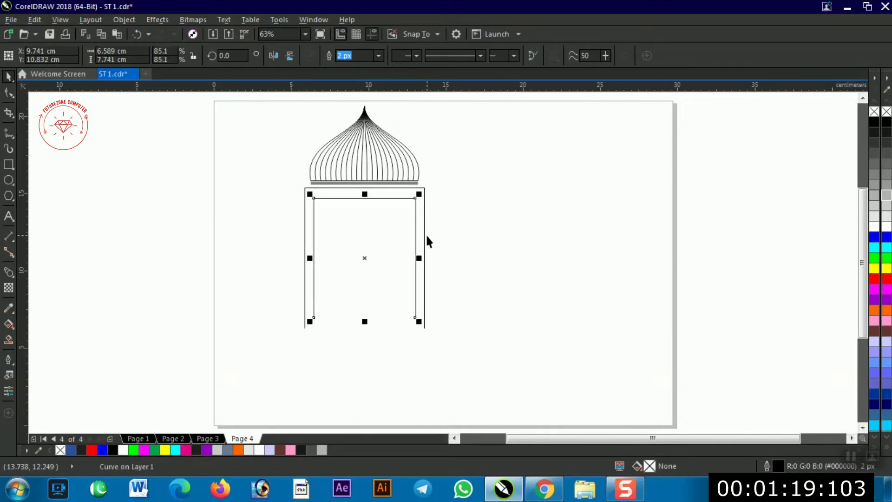
{"action": "left_click", "coordinate": [424, 235], "text": "shift"}
{"action": "key", "text": "b"}
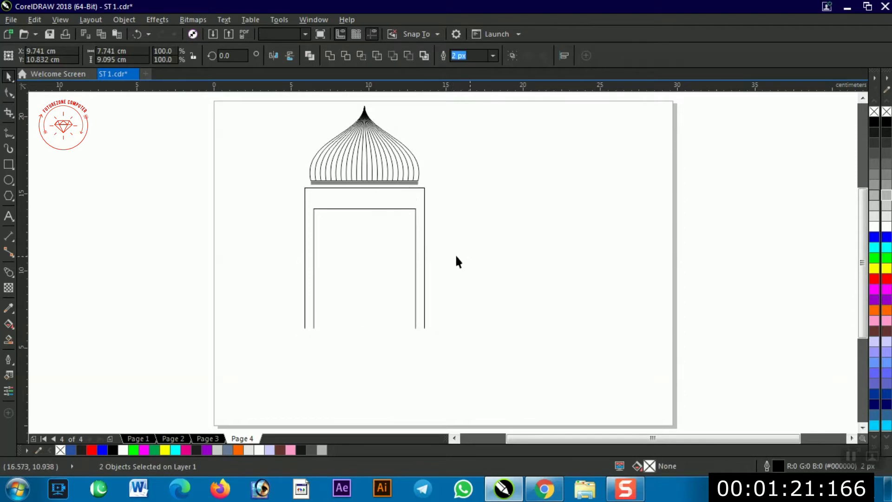
{"action": "left_click", "coordinate": [470, 255]}
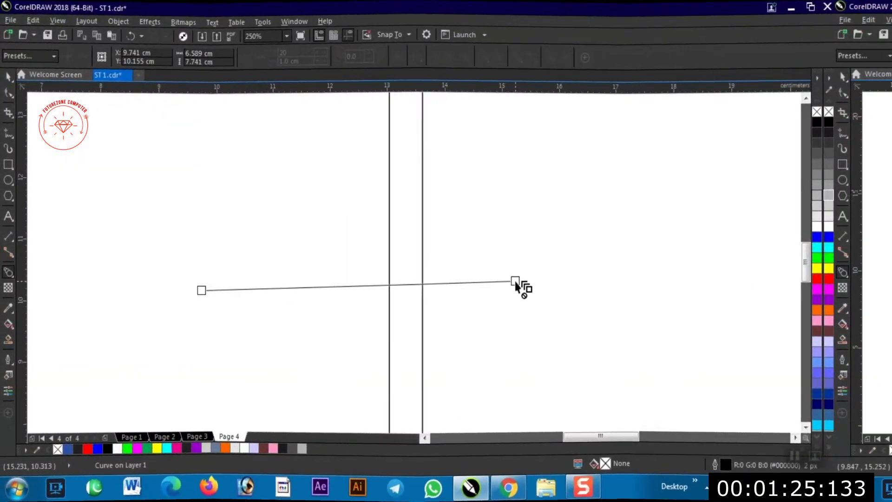
- Blend the outer and inner door frames and set the number of blend steps to 2
{"action": "left_click_drag", "start_coordinate": [423, 287], "coordinate": [389, 287]}
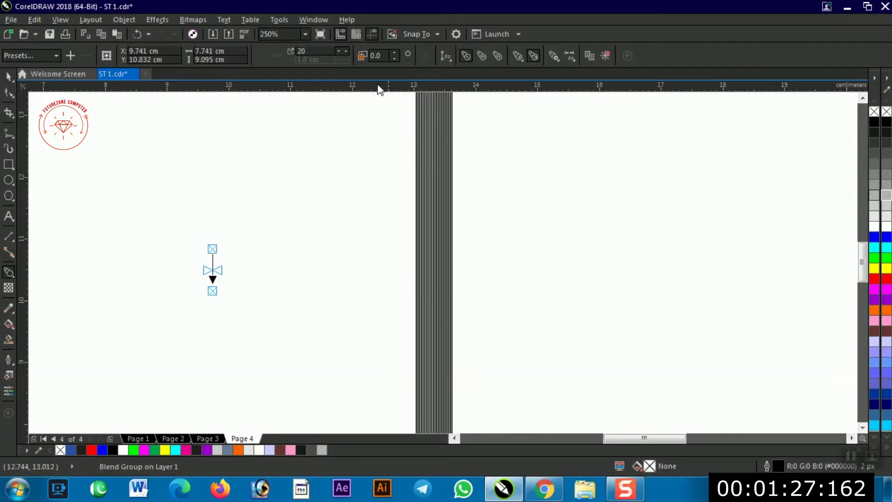
{"action": "left_click", "coordinate": [339, 52]}
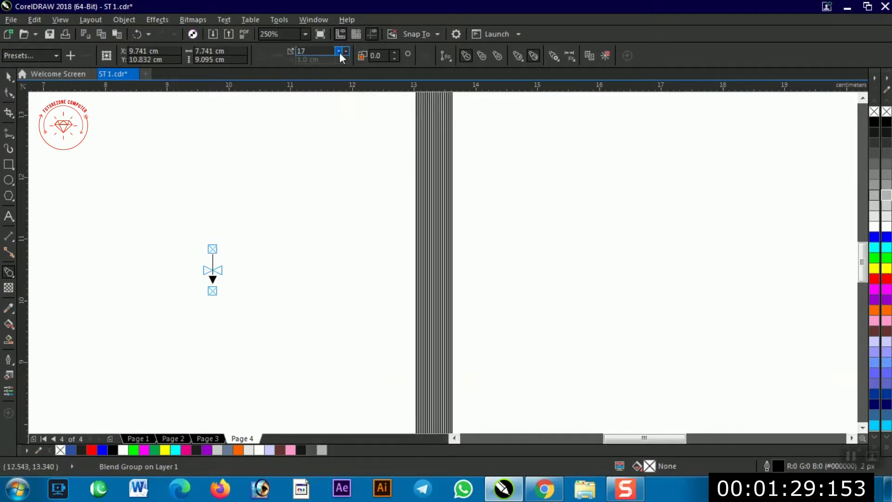
{"action": "left_click_drag", "start_coordinate": [339, 52], "coordinate": [339, 52]}
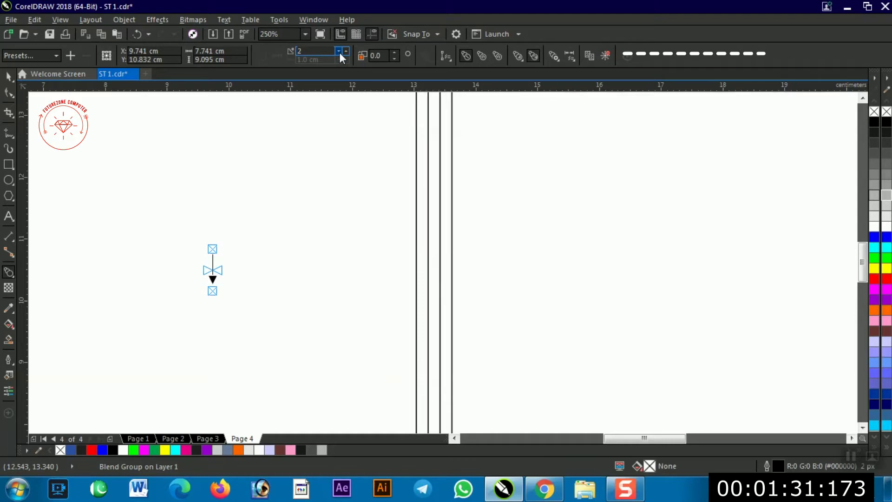
{"action": "scroll", "coordinate": [325, 200], "scroll_direction": "down", "scroll_amount": 4}
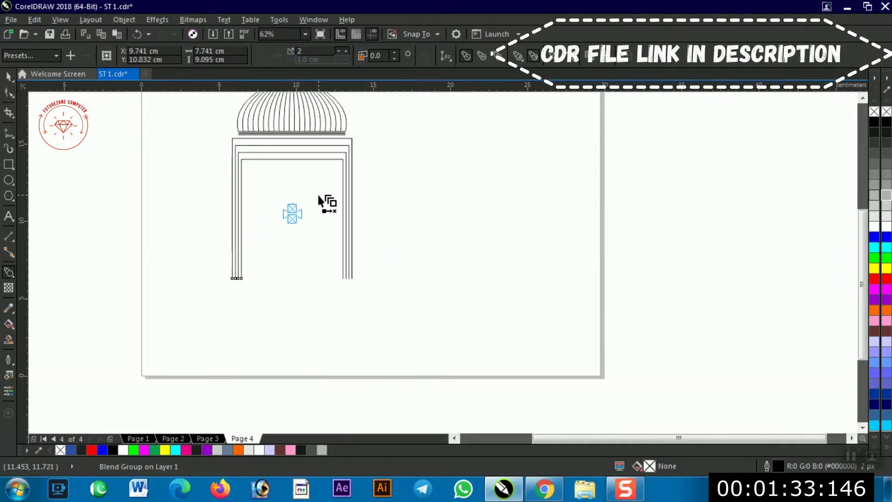
- Set the door frame blend to 3 steps
{"action": "key", "text": "space"}
{"action": "left_click", "coordinate": [412, 209]}
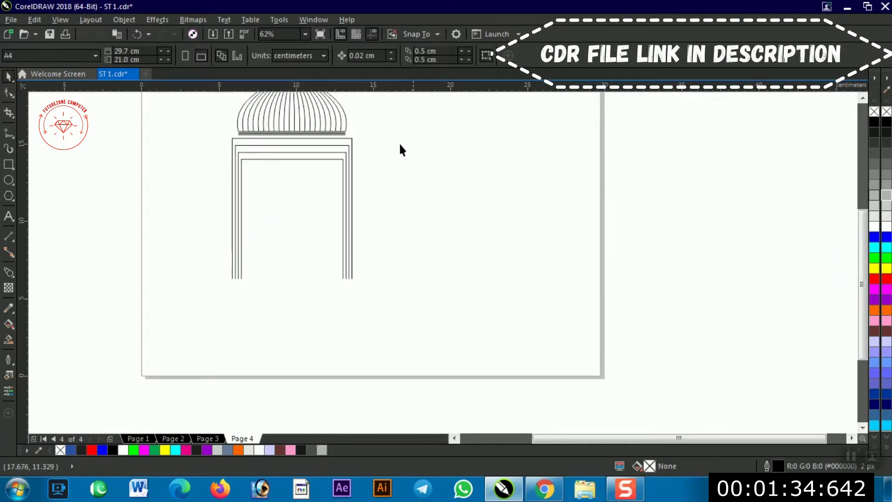
{"action": "left_click", "coordinate": [317, 156]}
{"action": "left_click", "coordinate": [347, 50]}
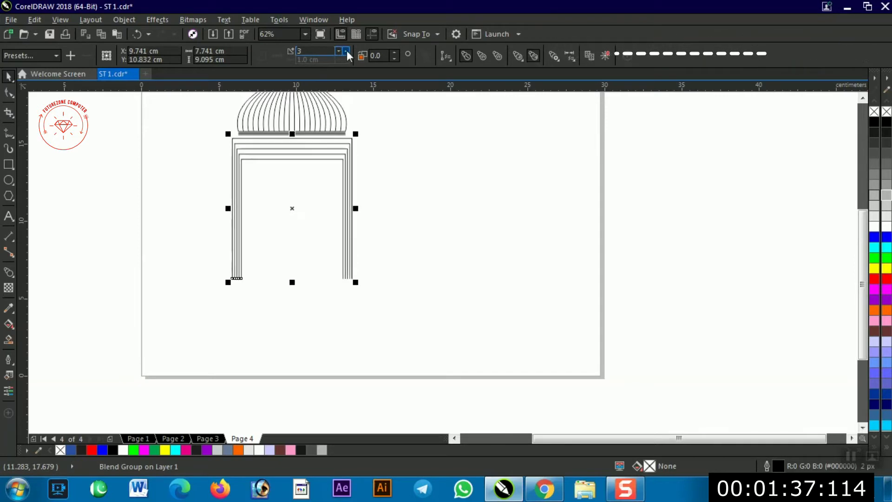
{"action": "left_click", "coordinate": [390, 207]}
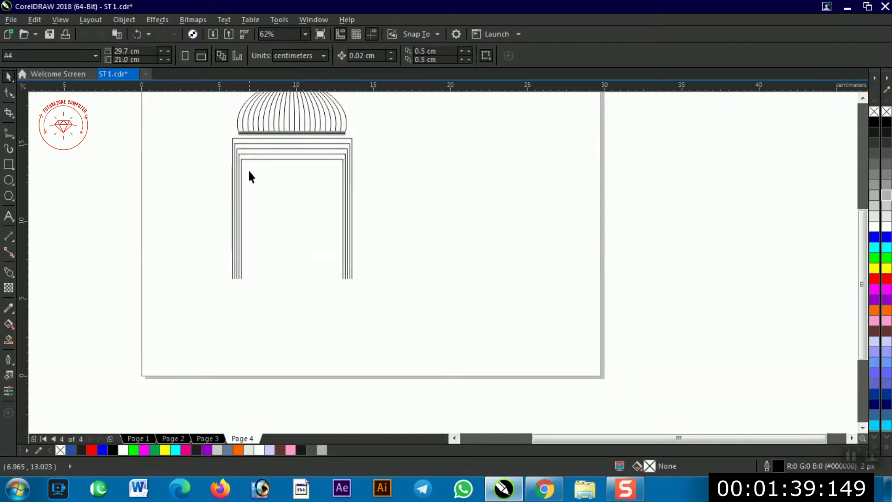
{"action": "key", "text": "shift+F4"}
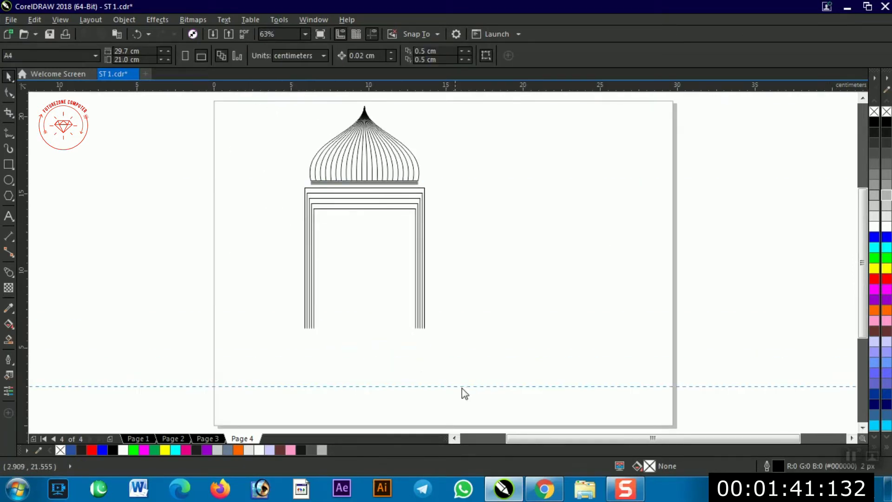
{"action": "left_click_drag", "start_coordinate": [482, 372], "coordinate": [481, 371]}
{"action": "key", "text": "ctrl+z"}
- Move the dome and door frame together to the middle of the page and scale them down until the frame is about 6.9 cm wide
{"action": "left_click_drag", "start_coordinate": [262, 97], "coordinate": [499, 378]}
{"action": "mouse_move", "coordinate": [344, 156]}
{"action": "left_mouse_down"}
{"action": "mouse_move", "coordinate": [440, 207]}
{"action": "mouse_move", "coordinate": [411, 183]}
{"action": "left_mouse_up"}
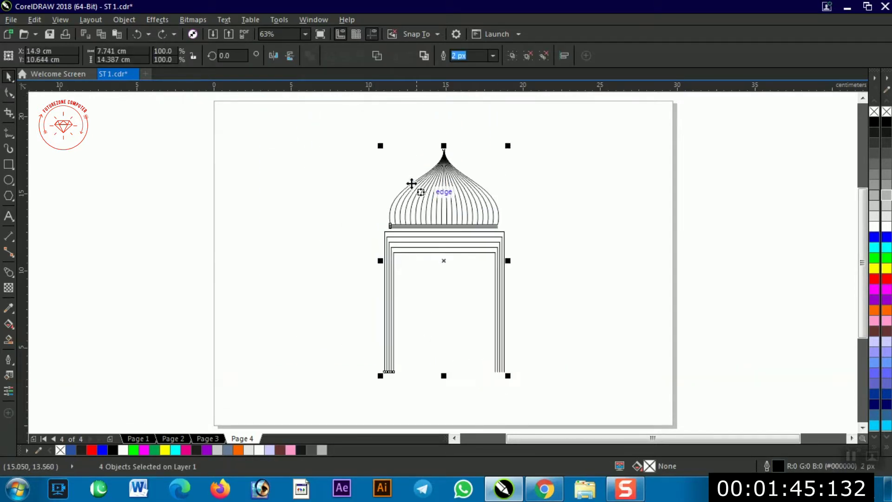
{"action": "left_click_drag", "start_coordinate": [381, 143], "coordinate": [395, 169]}
- Copy the blended door frame to the left of the original and scale the copy down to about 6.3 by 7.4 cm
{"action": "mouse_move", "coordinate": [472, 253]}
{"action": "left_mouse_down"}
{"action": "mouse_move", "coordinate": [460, 255]}
{"action": "mouse_move", "coordinate": [449, 239]}
{"action": "mouse_move", "coordinate": [335, 255]}
{"action": "mouse_move", "coordinate": [322, 255]}
{"action": "mouse_move", "coordinate": [324, 244]}
{"action": "left_mouse_up"}
{"action": "left_click", "coordinate": [537, 203]}
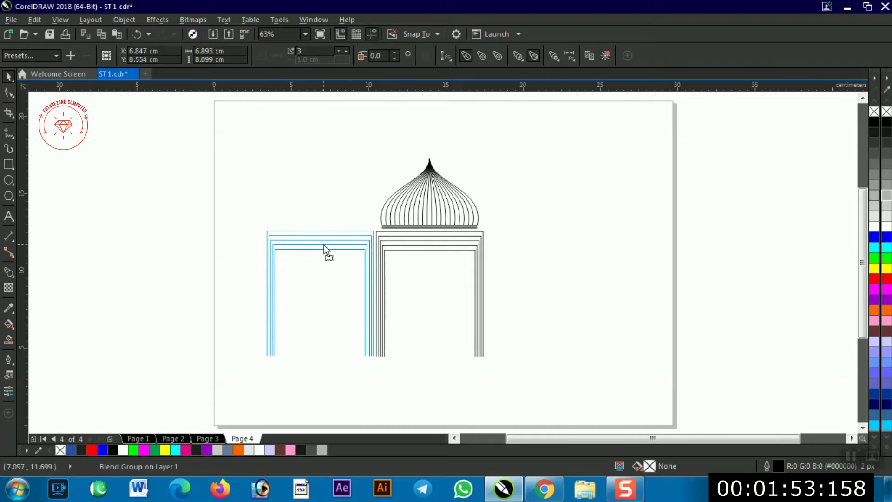
{"action": "left_click_drag", "start_coordinate": [324, 247], "coordinate": [324, 245]}
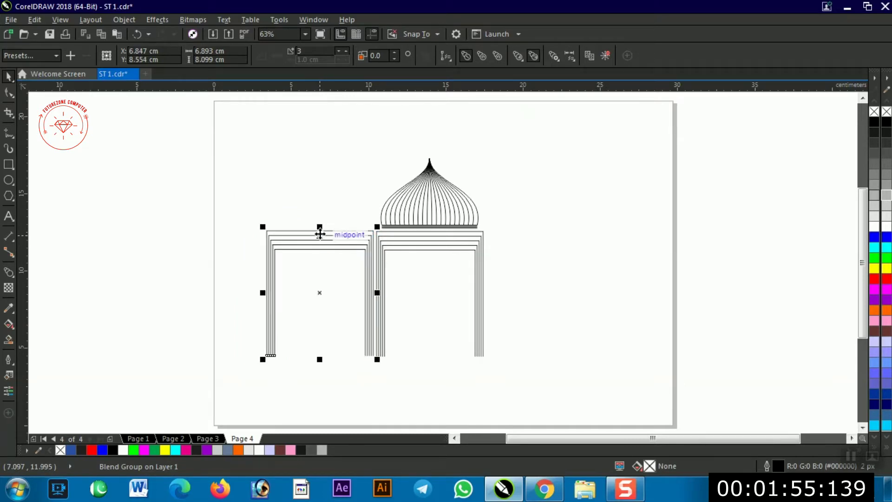
{"action": "mouse_move", "coordinate": [264, 230]}
{"action": "left_mouse_down"}
{"action": "mouse_move", "coordinate": [259, 224]}
{"action": "mouse_move", "coordinate": [273, 239]}
{"action": "left_mouse_up"}
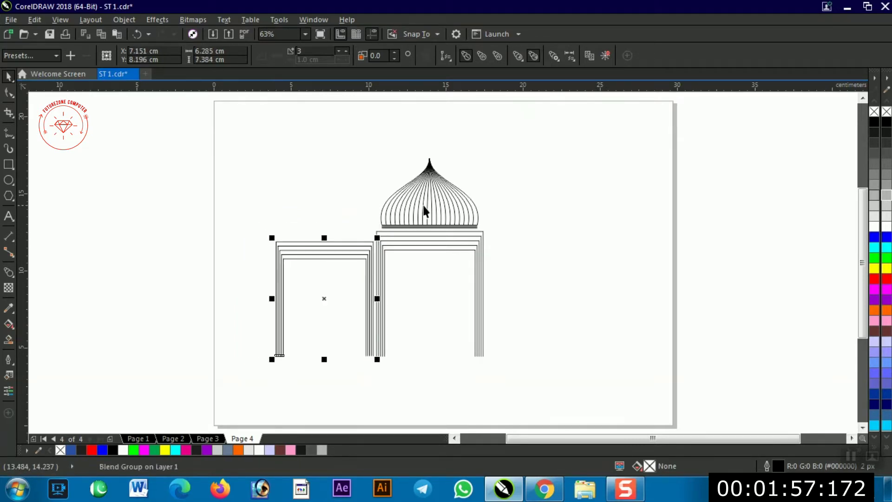
- Copy the ribbed dome above the left door frame and scale the copy down to fit that frame
{"action": "left_click_drag", "start_coordinate": [430, 205], "coordinate": [329, 219]}
{"action": "left_click_drag", "start_coordinate": [379, 166], "coordinate": [344, 200]}
{"action": "left_click_drag", "start_coordinate": [325, 218], "coordinate": [340, 227]}
- Narrow the left door frame to about 4.8 cm wide and shift the small dome so it sits directly above it
{"action": "left_click", "coordinate": [281, 296]}
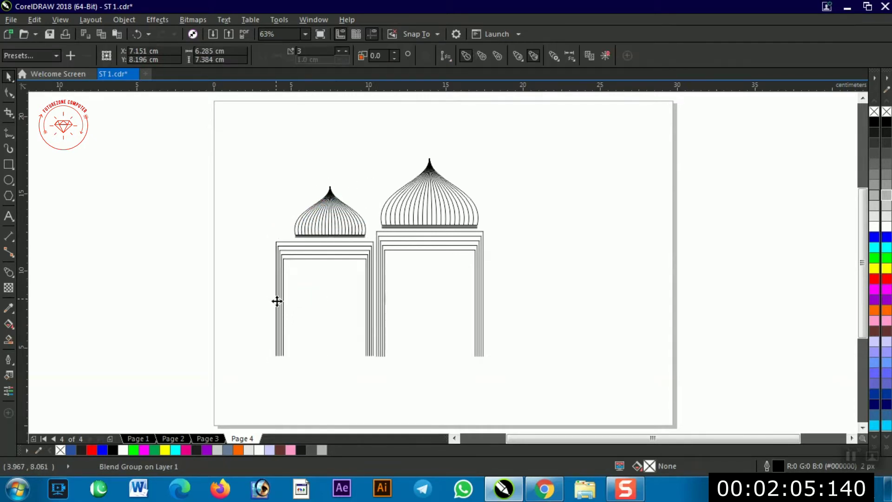
{"action": "left_click", "coordinate": [291, 299]}
{"action": "left_click_drag", "start_coordinate": [273, 298], "coordinate": [296, 300]}
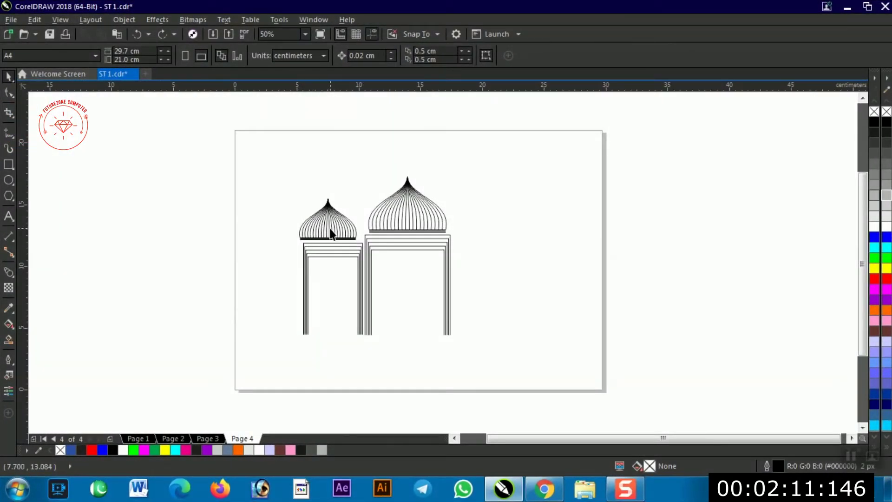
{"action": "scroll", "coordinate": [331, 234], "scroll_direction": "up", "scroll_amount": 2}
{"action": "left_click_drag", "start_coordinate": [326, 246], "coordinate": [337, 251]}
{"action": "left_click", "coordinate": [218, 230]}
{"action": "left_click", "coordinate": [344, 226]}
{"action": "left_click", "coordinate": [215, 223]}
- Copy the narrowed door frame to its left and break the copy's blend apart
{"action": "scroll", "coordinate": [352, 300], "scroll_direction": "down", "scroll_amount": 2}
{"action": "left_click_drag", "start_coordinate": [345, 254], "coordinate": [270, 257]}
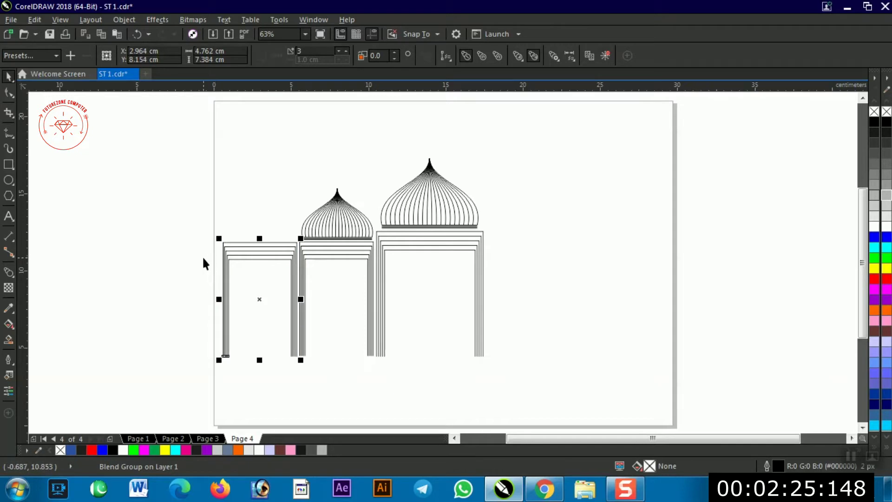
{"action": "key", "text": "ctrl+k"}
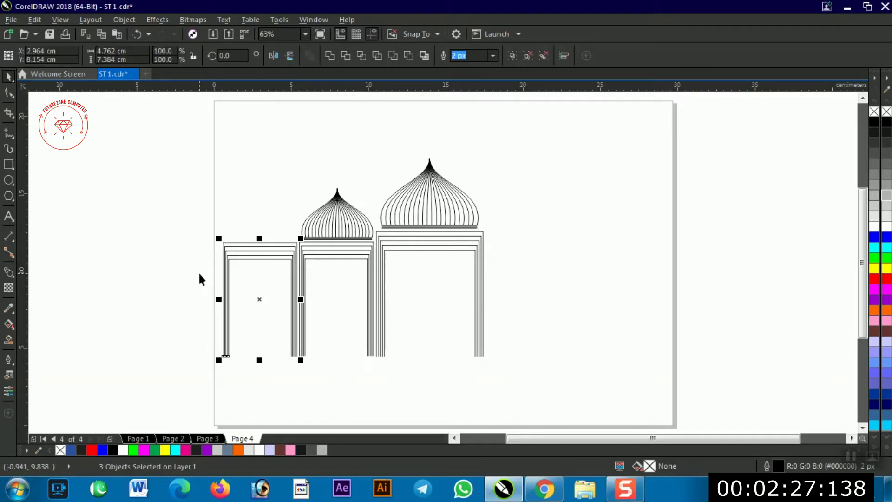
{"action": "key", "text": "Escape"}
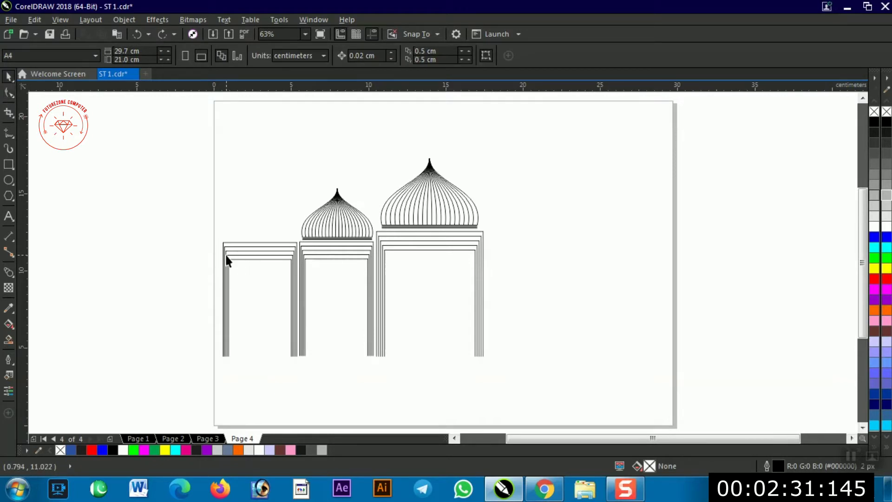
- Delete the intermediate lines and the inner outline of the leftmost frame, keeping only its outer outline
{"action": "left_click", "coordinate": [225, 252]}
{"action": "left_click", "coordinate": [203, 259]}
{"action": "left_click_drag", "start_coordinate": [239, 254], "coordinate": [641, 227]}
{"action": "key", "text": "Delete"}
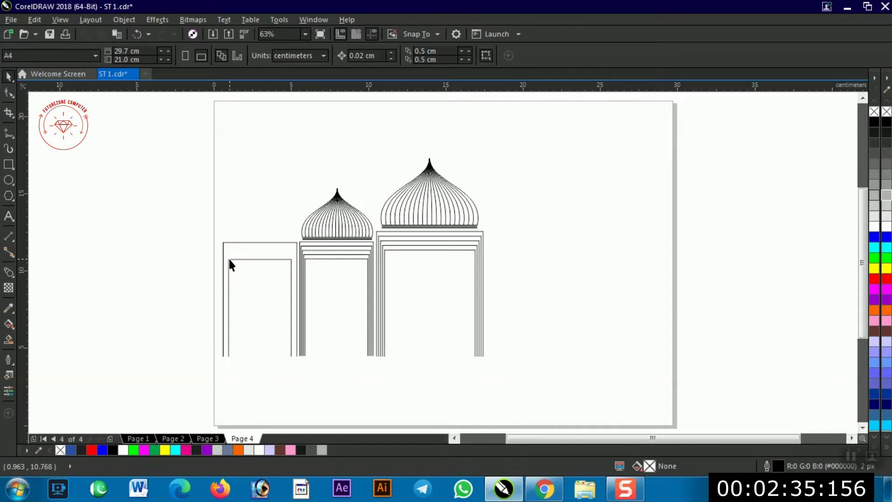
{"action": "left_click", "coordinate": [230, 260]}
{"action": "key", "text": "Delete"}
- Lower the upper-left corner of the leftmost outline to slant its roof, and place a scaled-down duplicate inside it
{"action": "left_click", "coordinate": [233, 254]}
{"action": "key", "text": "F10"}
{"action": "left_click_drag", "start_coordinate": [220, 241], "coordinate": [222, 253]}
{"action": "key", "text": "space"}
{"action": "left_click_drag", "start_coordinate": [299, 239], "coordinate": [298, 247]}
{"action": "right_click", "coordinate": [297, 248]}
- Blend the outer and inner outlines of the slanted frame with 3 blend steps
{"action": "left_click", "coordinate": [41, 278]}
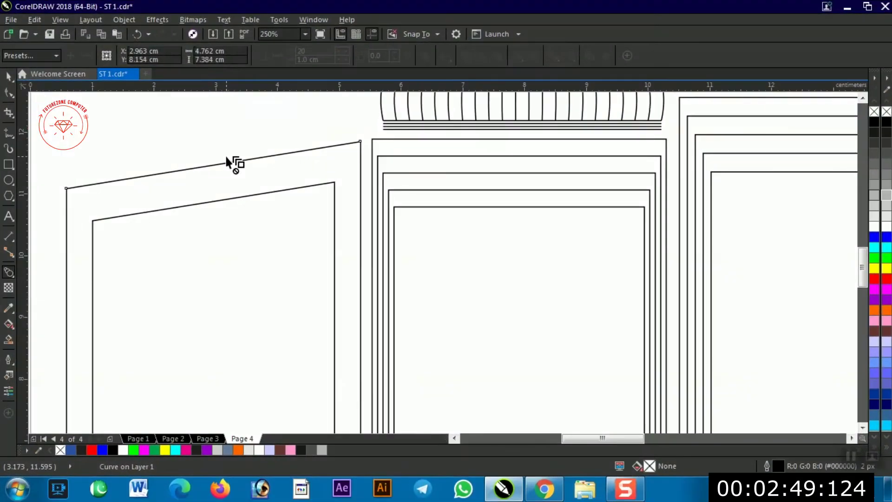
{"action": "left_click", "coordinate": [226, 157]}
{"action": "left_click_drag", "start_coordinate": [225, 183], "coordinate": [209, 276]}
{"action": "left_click", "coordinate": [345, 54]}
{"action": "left_click", "coordinate": [341, 51]}
{"action": "left_click", "coordinate": [341, 52]}
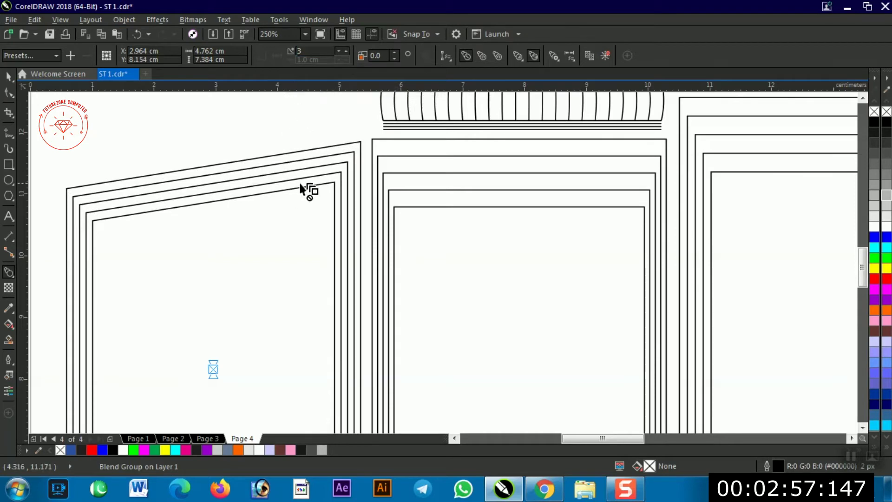
{"action": "key", "text": "shift+F4"}
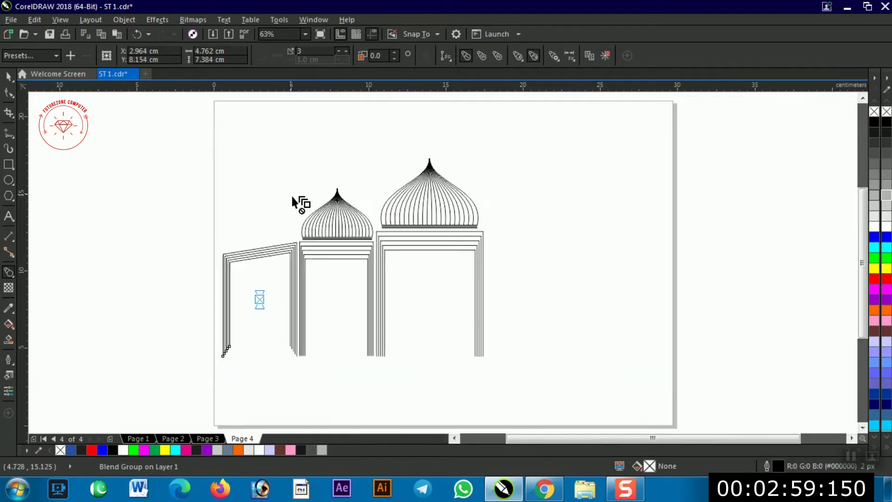
{"action": "key", "text": "space"}
{"action": "left_click", "coordinate": [523, 188]}
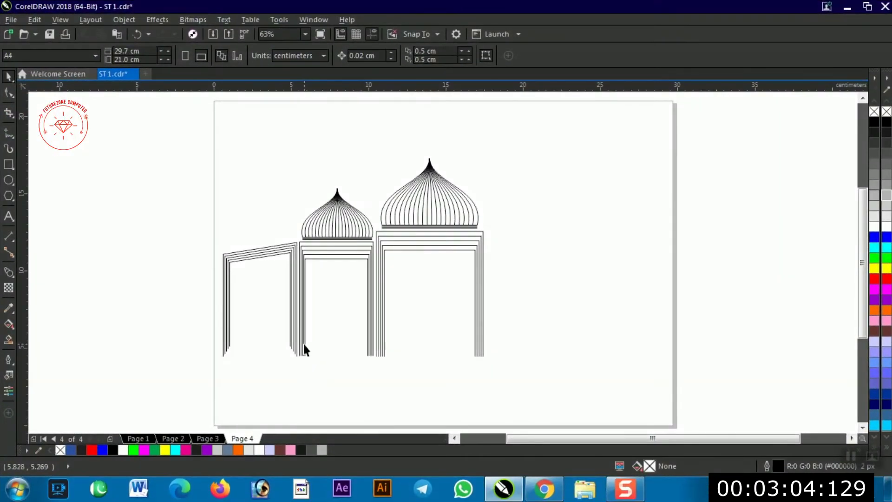
- Raise the lower-left end of the middle frame's inner line so the left leg's lines end at a slant
{"action": "left_click", "coordinate": [303, 343]}
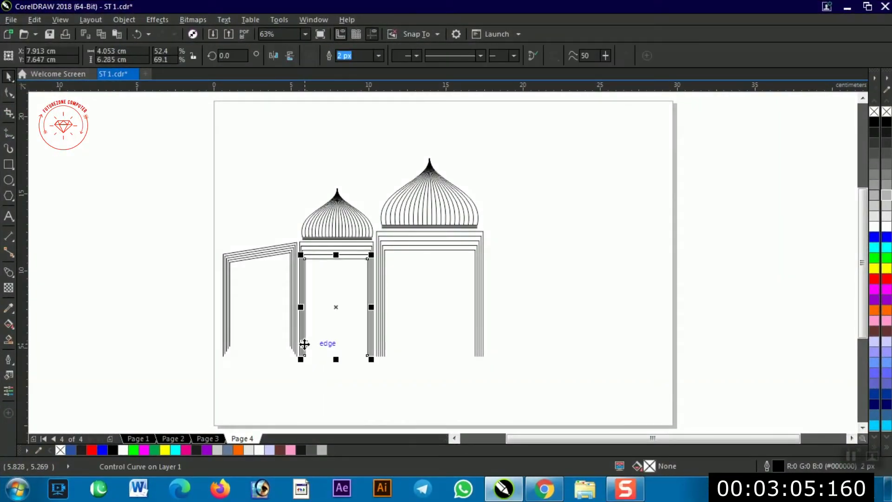
{"action": "scroll", "coordinate": [326, 326], "scroll_direction": "up", "scroll_amount": 2}
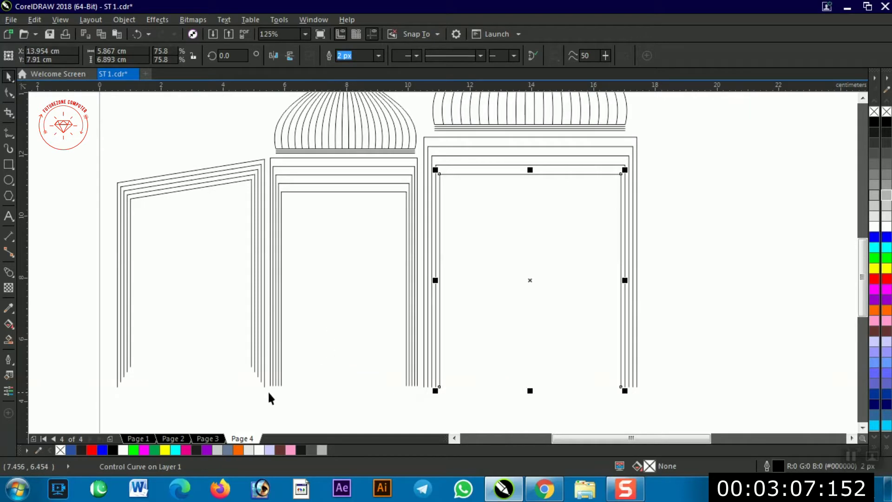
{"action": "key", "text": "F10"}
{"action": "key", "text": "space"}
{"action": "left_click", "coordinate": [240, 395]}
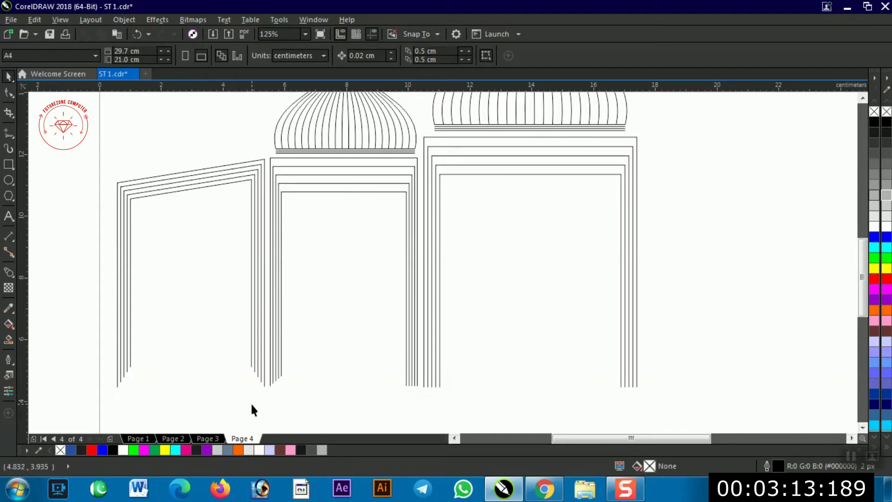
{"action": "scroll", "coordinate": [247, 318], "scroll_direction": "down", "scroll_amount": 2}
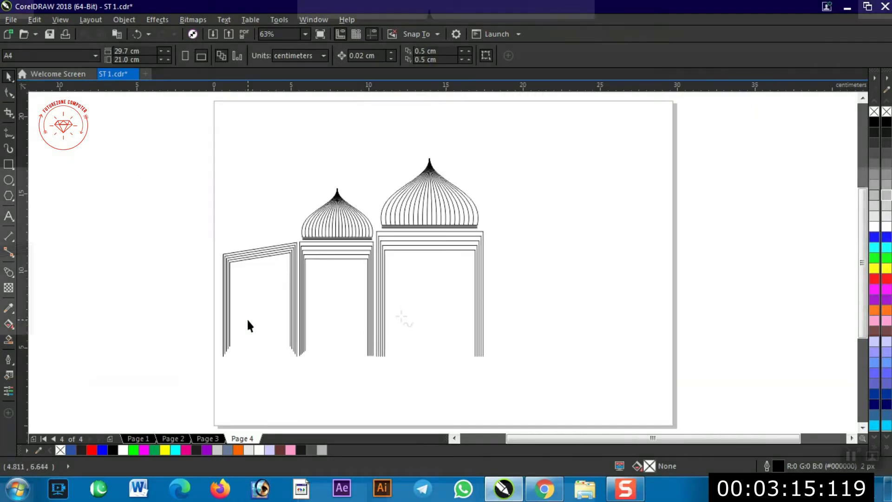
- Draw a vertical line about 6.1 cm long inside the large doorway and bend it into a curved half arch
{"action": "left_click_drag", "start_coordinate": [400, 315], "coordinate": [404, 264]}
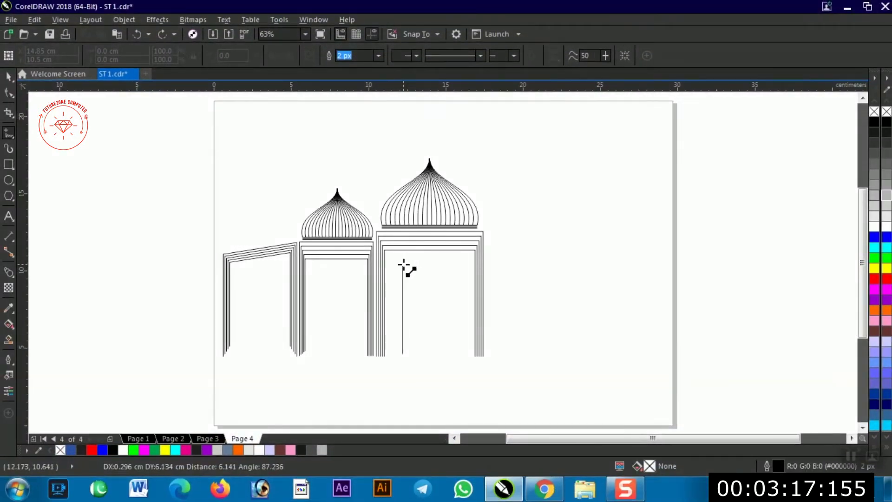
{"action": "key", "text": "F10"}
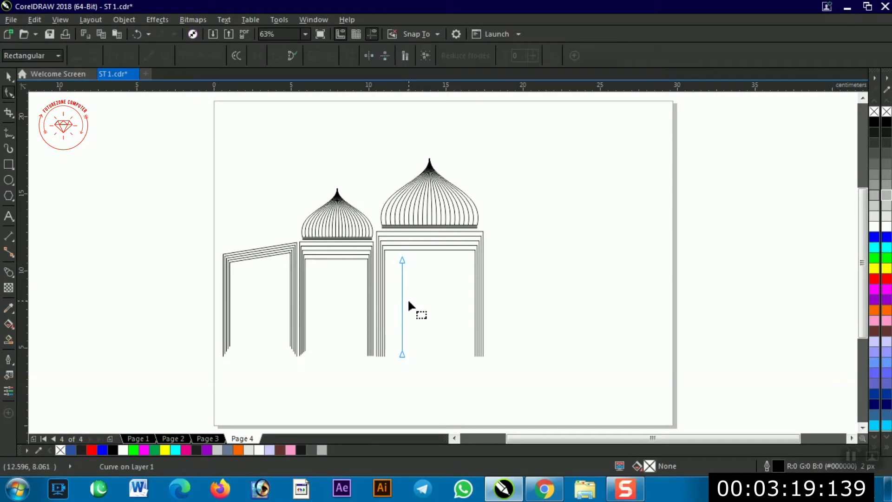
{"action": "double_click", "coordinate": [402, 290]}
{"action": "left_click_drag", "start_coordinate": [401, 260], "coordinate": [424, 258]}
{"action": "left_click_drag", "start_coordinate": [424, 258], "coordinate": [430, 261]}
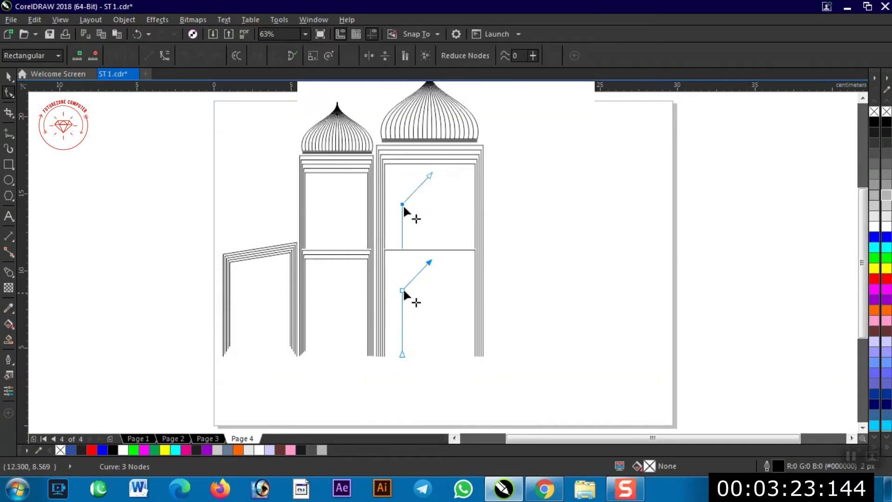
{"action": "right_click", "coordinate": [402, 291]}
{"action": "left_click", "coordinate": [461, 138]}
{"action": "left_click_drag", "start_coordinate": [401, 288], "coordinate": [439, 290]}
{"action": "key", "text": "space"}
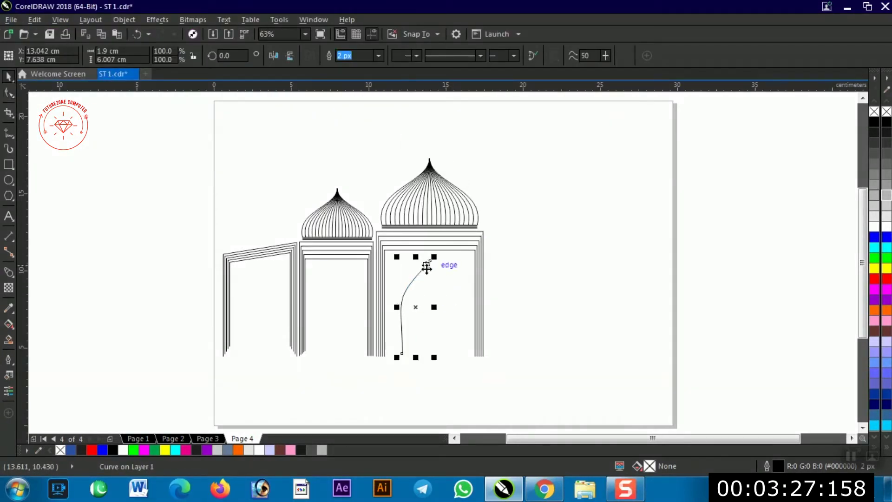
- Lower the half arch's tip and mirror a copy of it to form a pointed arch about 3.8 by 5.3 cm
{"action": "key", "text": "space"}
{"action": "left_click_drag", "start_coordinate": [429, 258], "coordinate": [429, 273]}
{"action": "left_click_drag", "start_coordinate": [403, 293], "coordinate": [460, 310]}
{"action": "key", "text": "space"}
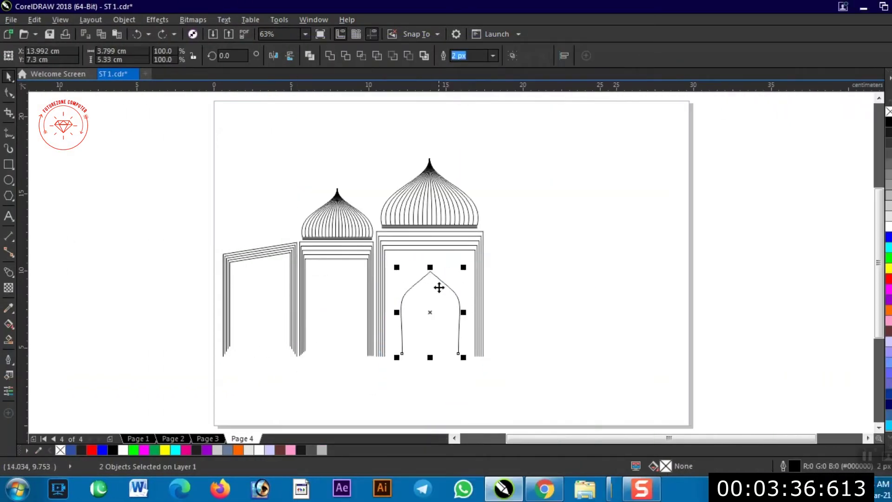
- Move the pointed arch to the empty right part of the page and blend its two halves together
{"action": "left_click_drag", "start_coordinate": [438, 289], "coordinate": [622, 239]}
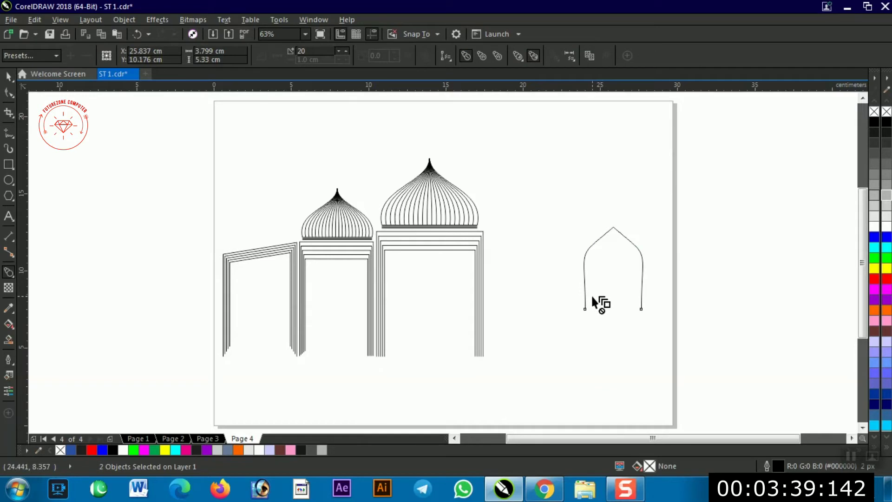
{"action": "left_click", "coordinate": [593, 297]}
{"action": "left_click", "coordinate": [585, 291]}
{"action": "left_click_drag", "start_coordinate": [593, 288], "coordinate": [643, 269]}
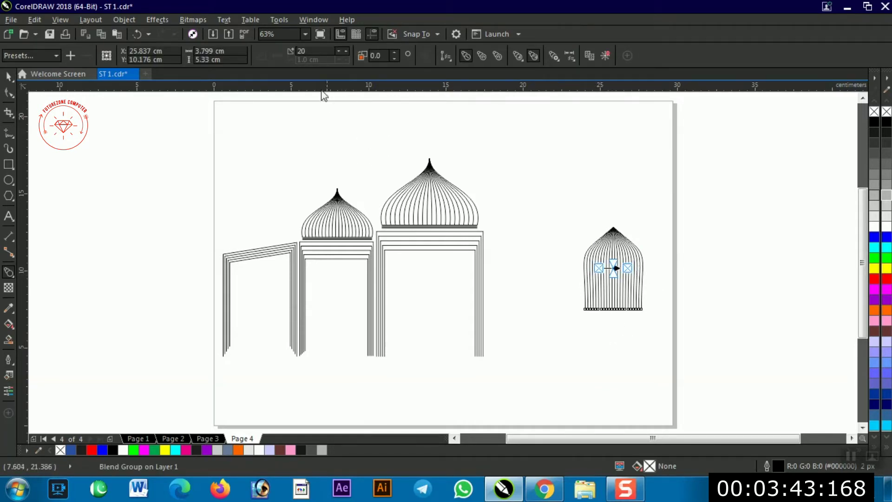
- Set the arch blend to 14 steps
{"action": "left_click", "coordinate": [338, 51]}
{"action": "left_click", "coordinate": [339, 51]}
{"action": "left_click", "coordinate": [338, 51]}
{"action": "left_click", "coordinate": [338, 51]}
{"action": "left_click", "coordinate": [339, 51]}
{"action": "left_click", "coordinate": [338, 52]}
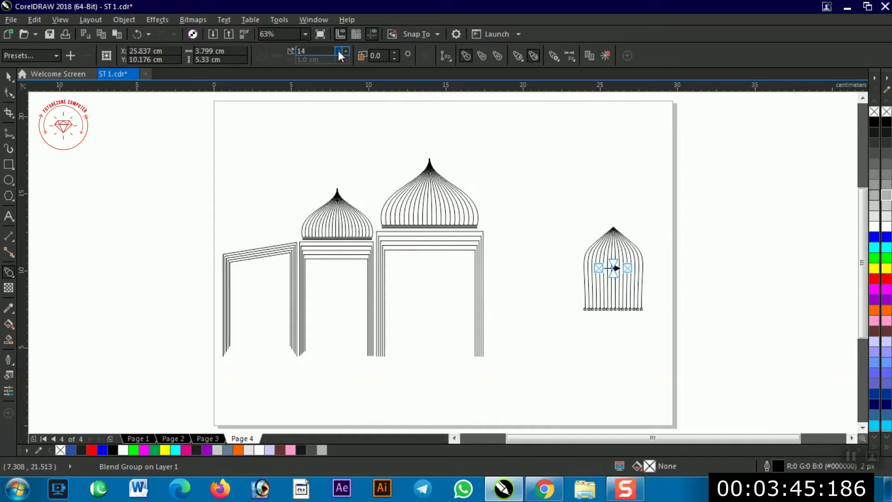
- Move the ribbed arch back into the large doorway and stretch it downward to a height of about 6.4 cm
{"action": "key", "text": "space"}
{"action": "left_click_drag", "start_coordinate": [554, 202], "coordinate": [668, 336]}
{"action": "left_click_drag", "start_coordinate": [621, 268], "coordinate": [437, 292]}
{"action": "left_click_drag", "start_coordinate": [431, 342], "coordinate": [428, 362]}
{"action": "left_click", "coordinate": [589, 317]}
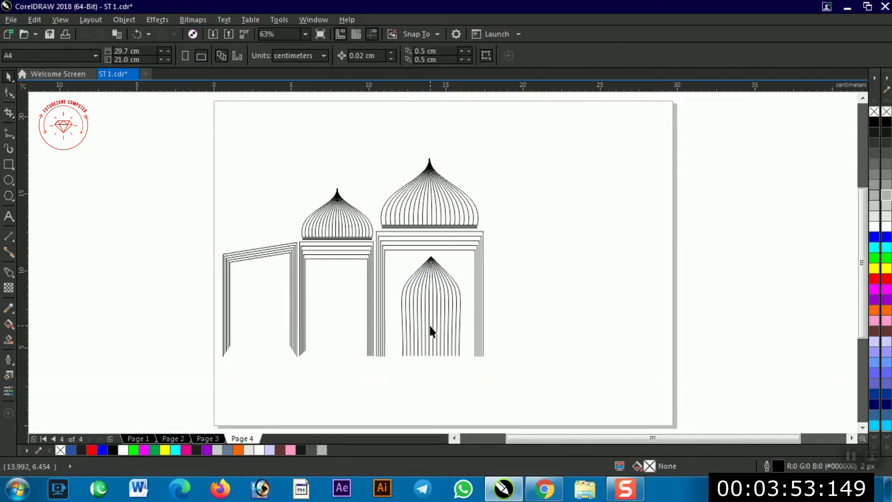
- Align the bottom of the ribbed arch with the bottom of the large door frame
{"action": "scroll", "coordinate": [431, 325], "scroll_direction": "up", "scroll_amount": 2}
{"action": "left_click", "coordinate": [420, 356]}
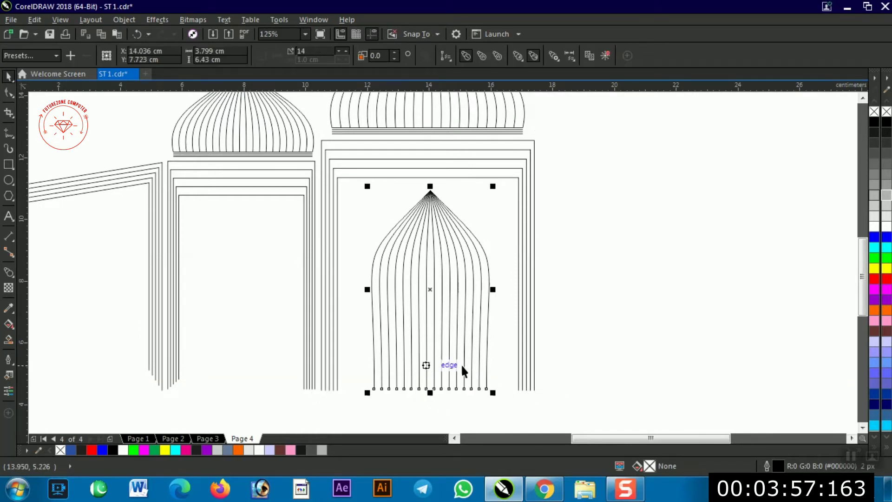
{"action": "left_click", "coordinate": [526, 354], "text": "shift"}
{"action": "key", "text": "b"}
{"action": "left_click", "coordinate": [592, 360]}
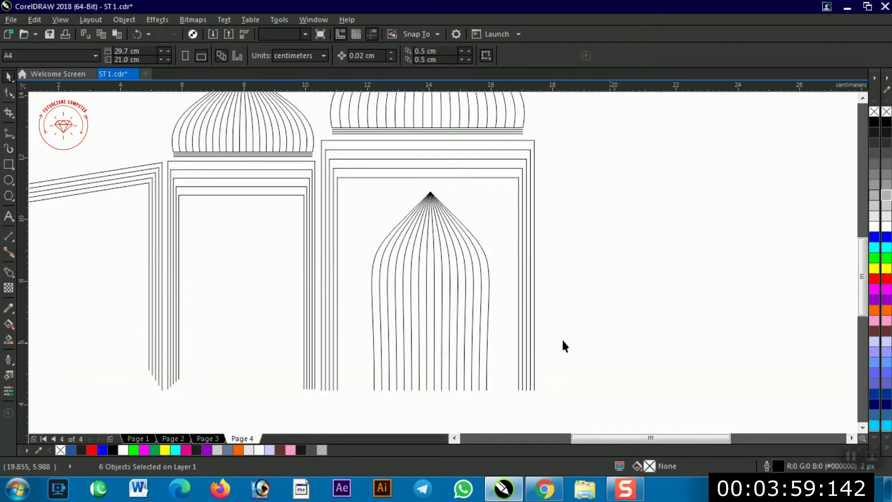
- Copy the ribbed arch into the middle frame, scale it down to window size and centre it horizontally in the frame
{"action": "left_click", "coordinate": [439, 293]}
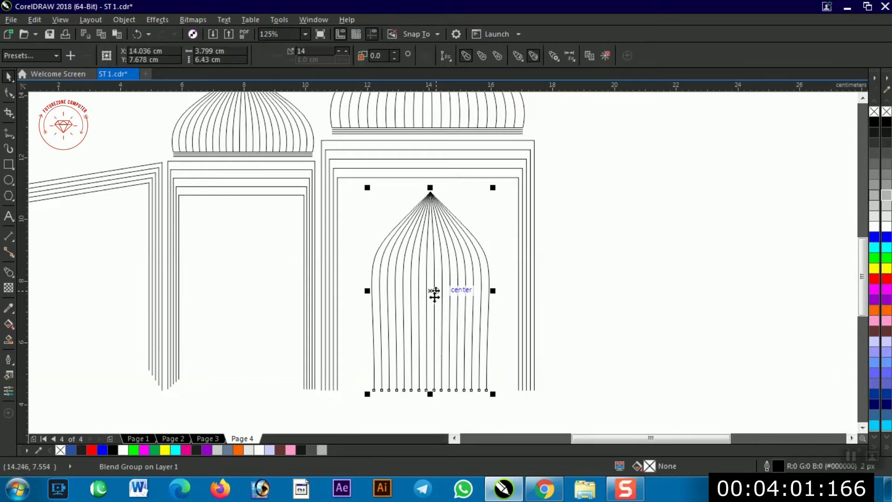
{"action": "left_click_drag", "start_coordinate": [436, 304], "coordinate": [259, 298]}
{"action": "left_click_drag", "start_coordinate": [307, 389], "coordinate": [282, 345]}
{"action": "left_click_drag", "start_coordinate": [251, 311], "coordinate": [263, 290]}
{"action": "mouse_move", "coordinate": [235, 253]}
{"action": "left_mouse_down"}
{"action": "mouse_move", "coordinate": [241, 261]}
{"action": "mouse_move", "coordinate": [284, 252]}
{"action": "mouse_move", "coordinate": [248, 259]}
{"action": "left_mouse_up"}
{"action": "left_click", "coordinate": [251, 168]}
{"action": "key", "text": "c"}
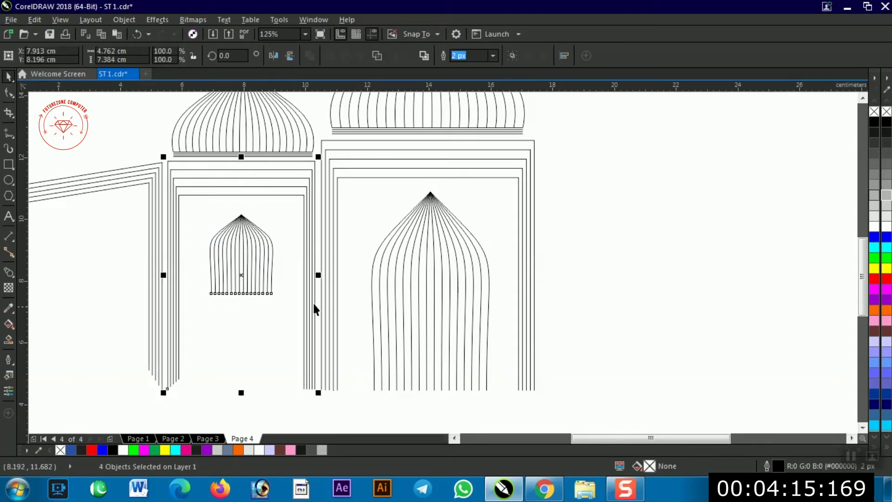
{"action": "left_click", "coordinate": [606, 176]}
{"action": "left_click_drag", "start_coordinate": [240, 278], "coordinate": [242, 269]}
{"action": "key", "text": "ctrl+z"}
{"action": "left_click", "coordinate": [637, 304]}
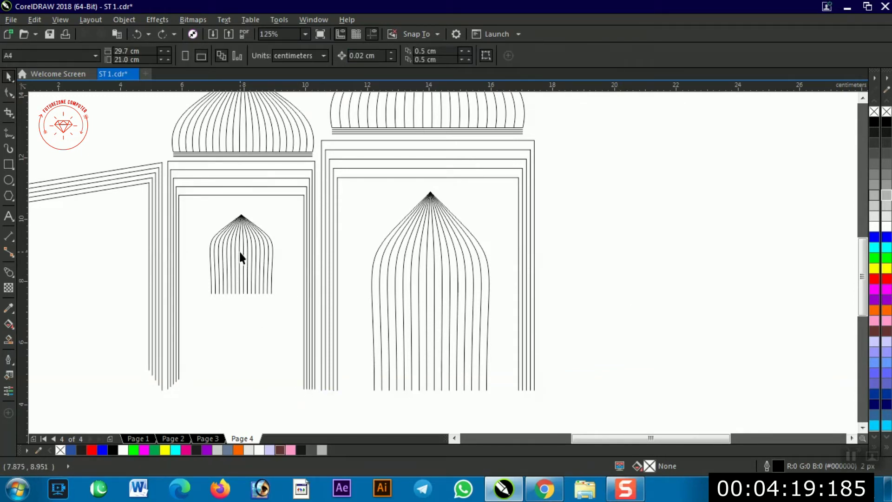
- Raise the arched window slightly in the middle frame and place a copy of it directly below
{"action": "left_click", "coordinate": [241, 260]}
{"action": "left_click_drag", "start_coordinate": [243, 269], "coordinate": [238, 332]}
{"action": "left_click", "coordinate": [587, 252]}
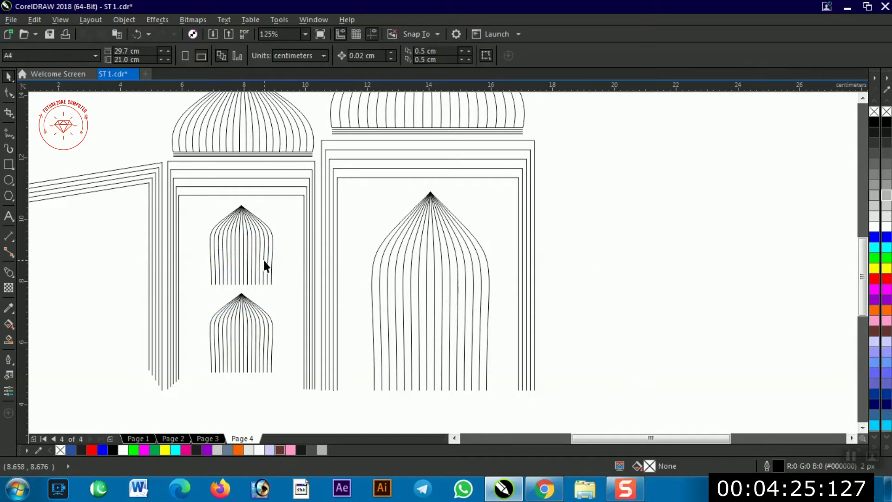
- Copy both arched windows from the middle frame into the slanted left frame at the same height
{"action": "scroll", "coordinate": [192, 297], "scroll_direction": "left", "scroll_amount": 5}
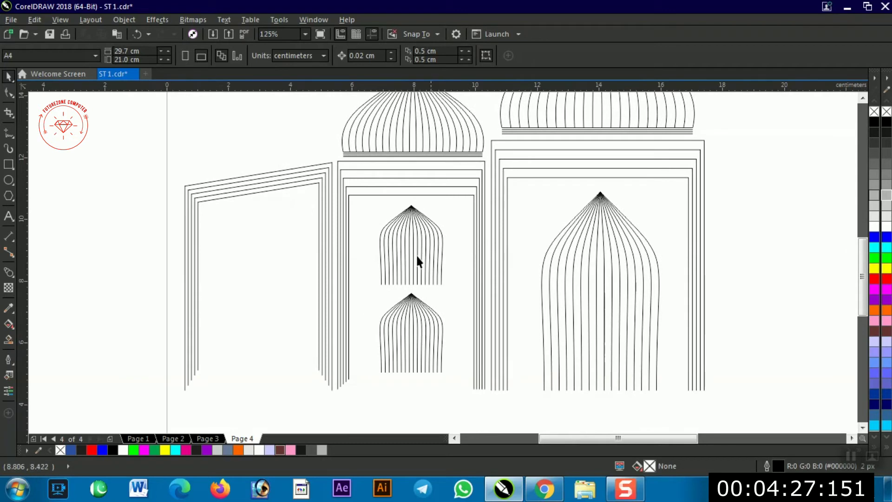
{"action": "left_click", "coordinate": [411, 257]}
{"action": "left_click", "coordinate": [408, 341], "text": "shift"}
{"action": "left_click_drag", "start_coordinate": [408, 341], "coordinate": [268, 280]}
{"action": "left_click", "coordinate": [339, 268]}
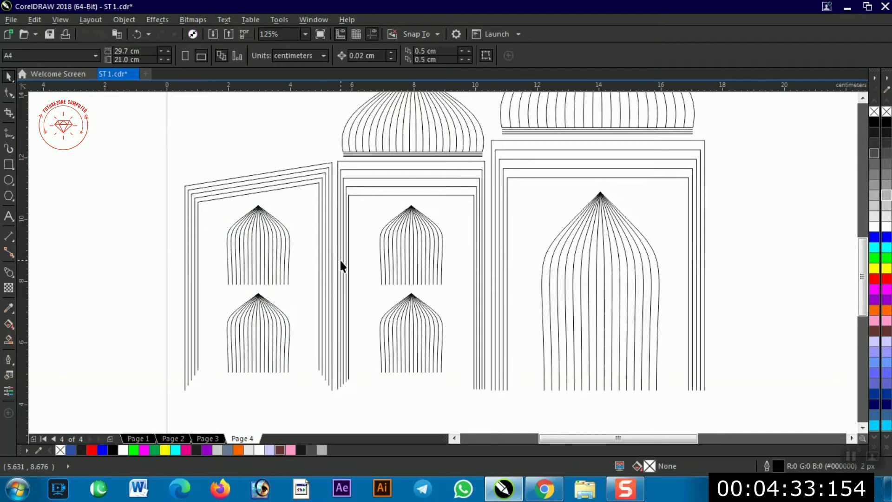
- Select the whole building, move it to the right side of the page and scale it down to about 12.1 by 9.2 cm
{"action": "key", "text": "shift+F4"}
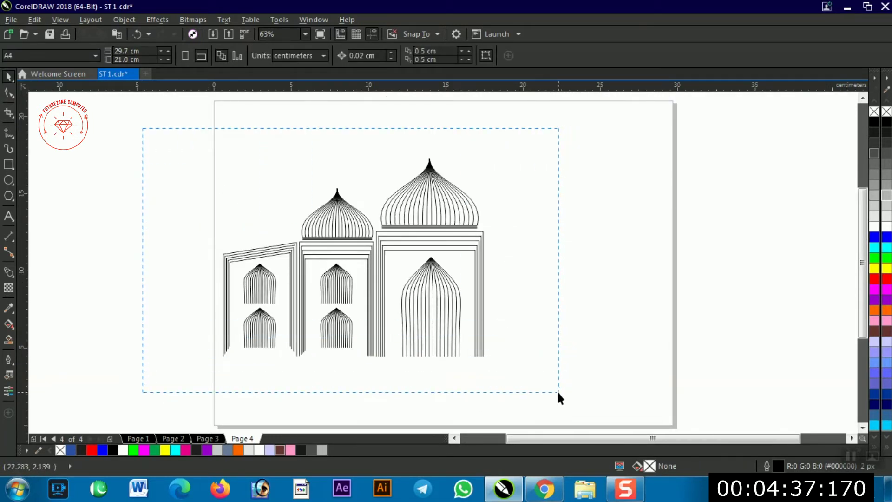
{"action": "left_click_drag", "start_coordinate": [391, 375], "coordinate": [393, 380]}
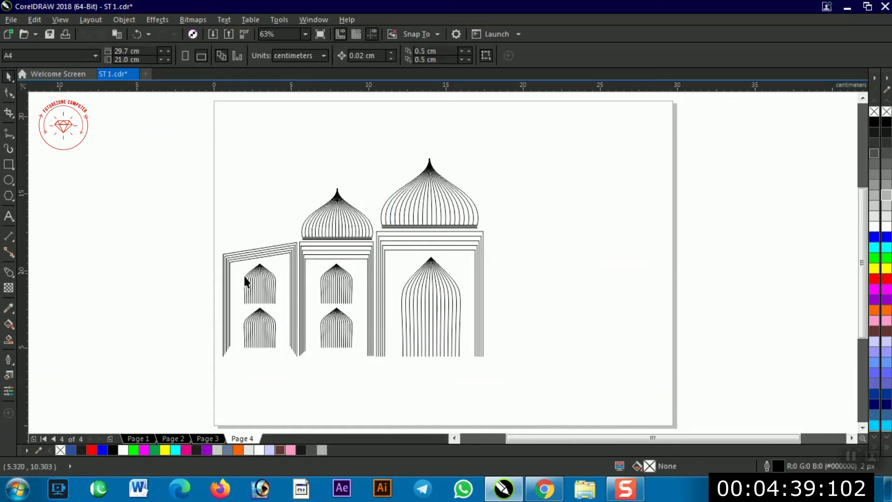
{"action": "left_click_drag", "start_coordinate": [544, 399], "coordinate": [543, 398]}
{"action": "left_click_drag", "start_coordinate": [373, 295], "coordinate": [542, 301]}
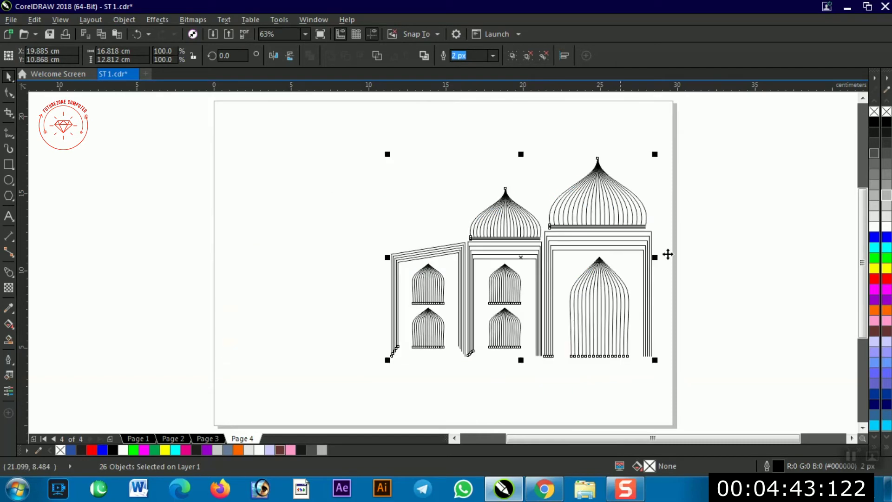
{"action": "key", "text": "Escape"}
{"action": "left_click_drag", "start_coordinate": [677, 381], "coordinate": [546, 296]}
{"action": "scroll", "coordinate": [348, 212], "scroll_direction": "up", "scroll_amount": 1}
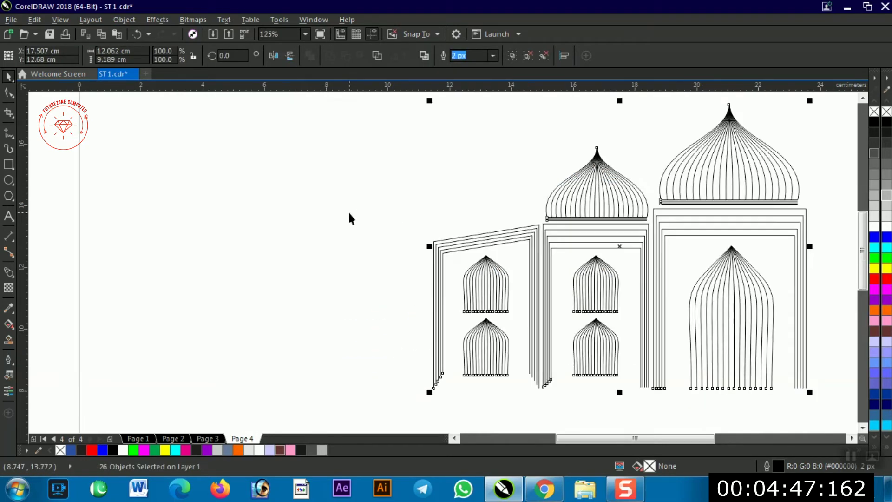
- Move the whole building further right and slightly down so it sits near the page's right edge
{"action": "key", "text": "Escape"}
{"action": "scroll", "coordinate": [399, 268], "scroll_direction": "down", "scroll_amount": 3}
{"action": "left_click_drag", "start_coordinate": [388, 164], "coordinate": [650, 389]}
{"action": "left_click_drag", "start_coordinate": [541, 293], "coordinate": [606, 307]}
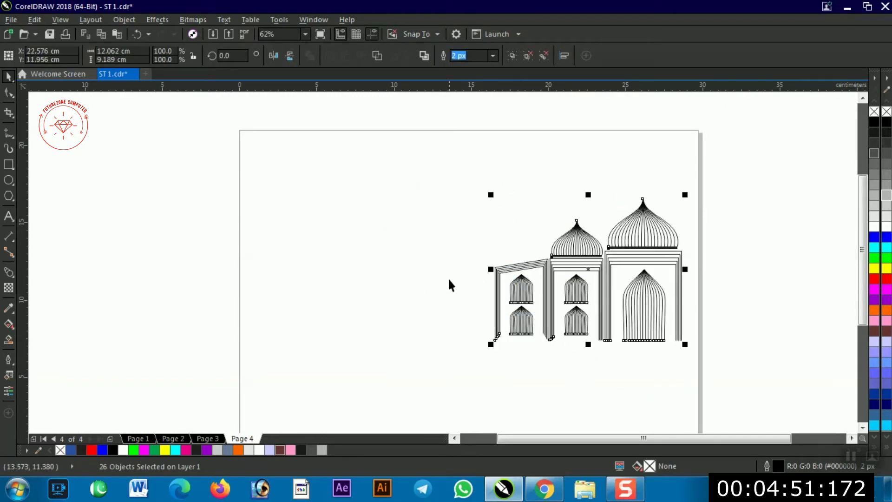
{"action": "scroll", "coordinate": [449, 285], "scroll_direction": "up", "scroll_amount": 3}
{"action": "scroll", "coordinate": [491, 360], "scroll_direction": "right", "scroll_amount": 3}
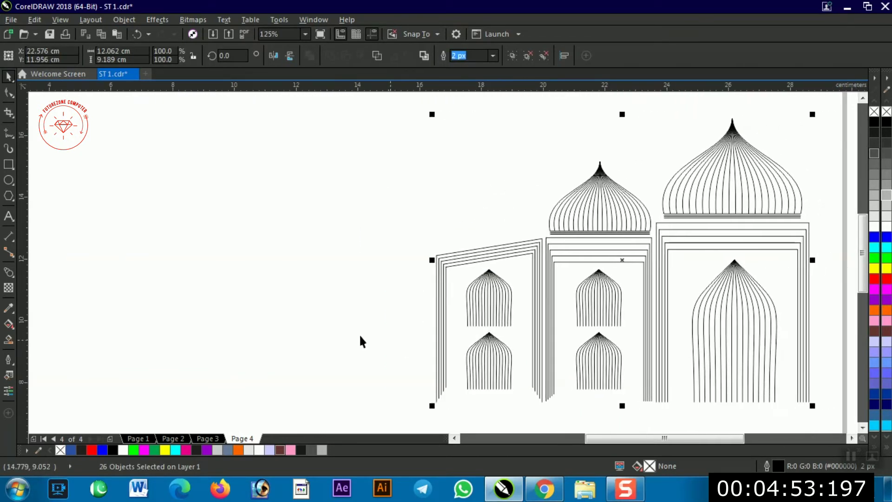
{"action": "scroll", "coordinate": [405, 347], "scroll_direction": "down", "scroll_amount": 3}
{"action": "scroll", "coordinate": [366, 359], "scroll_direction": "down", "scroll_amount": 3}
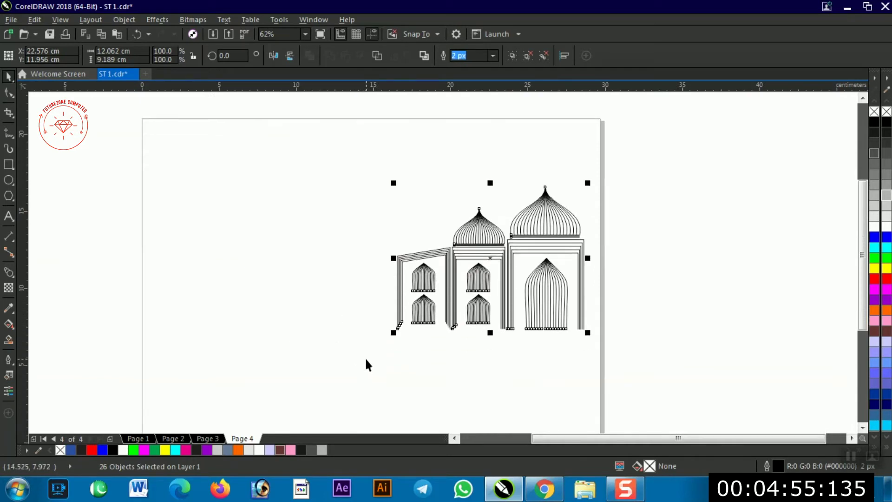
{"action": "scroll", "coordinate": [358, 354], "scroll_direction": "up", "scroll_amount": 1}
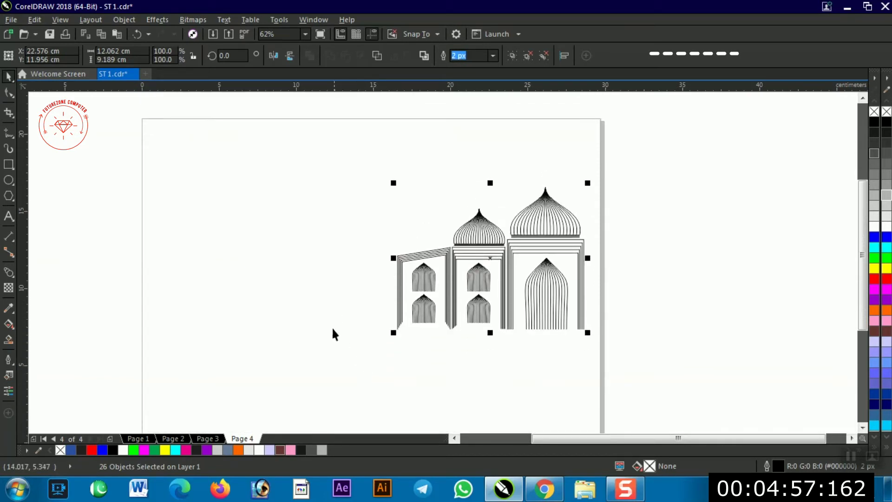
- Draw a nearly vertical straight line about 10.7 cm tall to the left of the building, its upper end leaning slightly left
{"action": "scroll", "coordinate": [330, 308], "scroll_direction": "left", "scroll_amount": 5}
{"action": "left_click", "coordinate": [264, 320]}
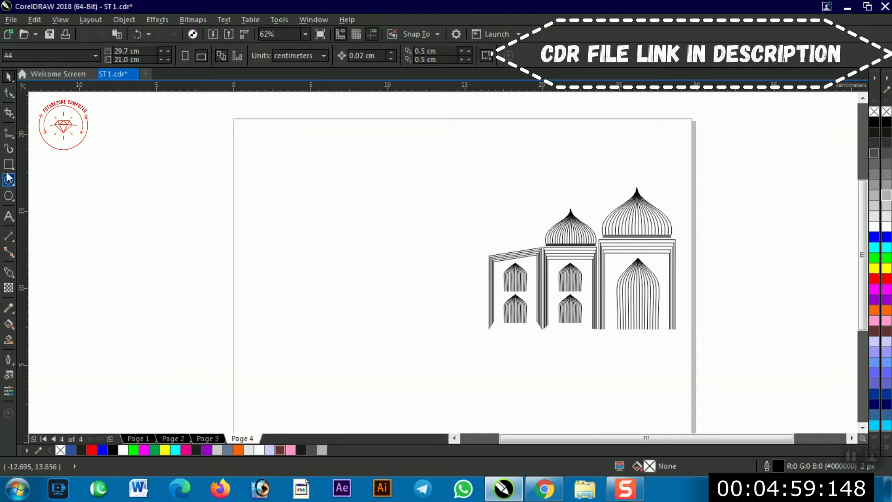
{"action": "left_click", "coordinate": [9, 133]}
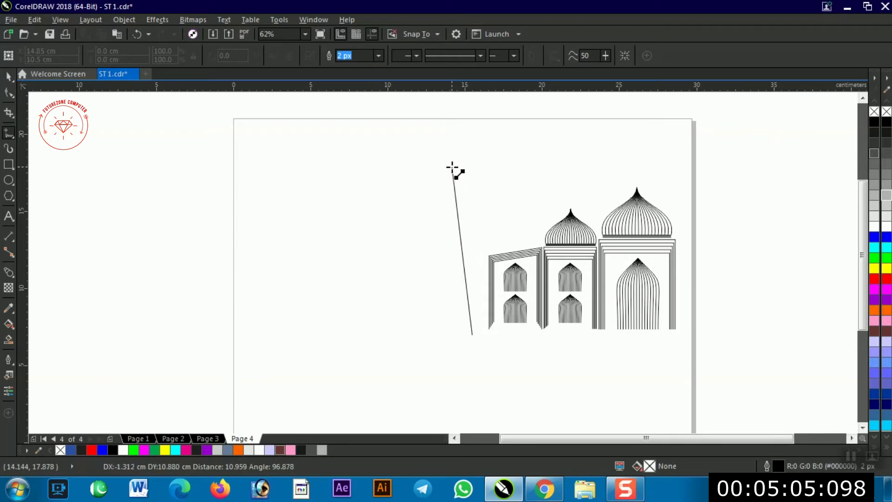
{"action": "left_click", "coordinate": [461, 170]}
- Convert the tall line to a curve and bend its lower part inward so it flares out at the foot
{"action": "key", "text": "F10"}
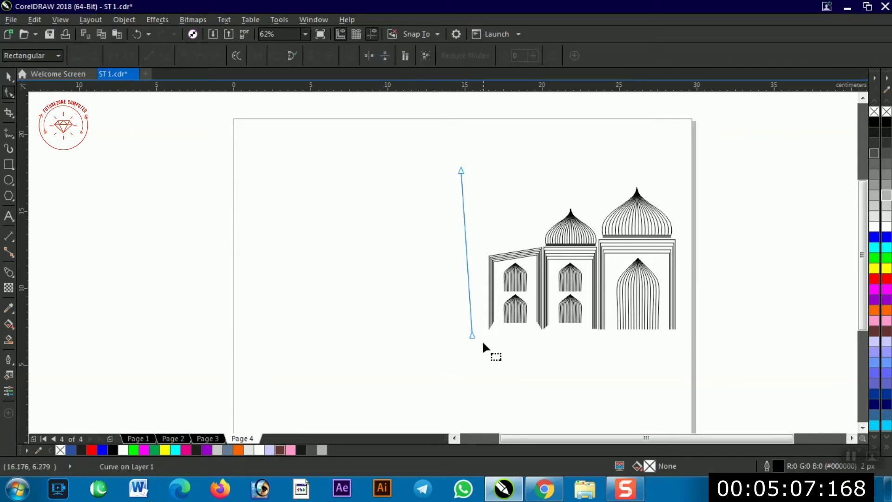
{"action": "right_click", "coordinate": [471, 334]}
{"action": "left_click", "coordinate": [462, 258]}
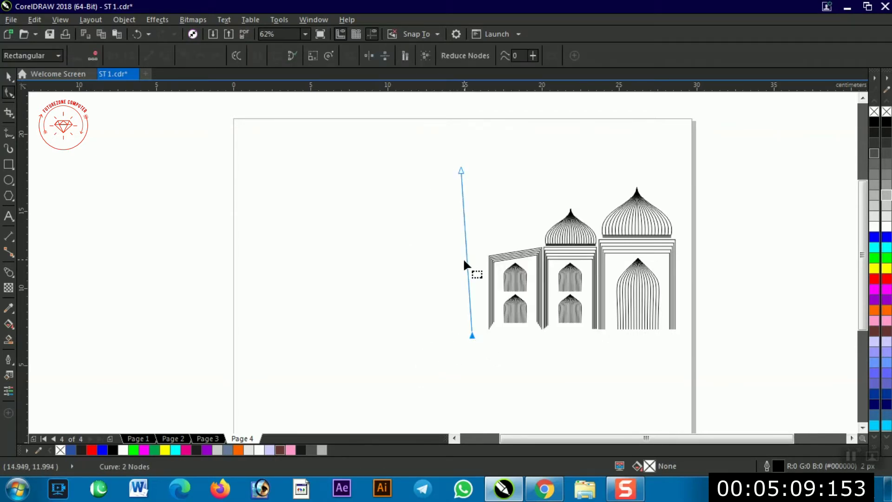
{"action": "right_click", "coordinate": [466, 258]}
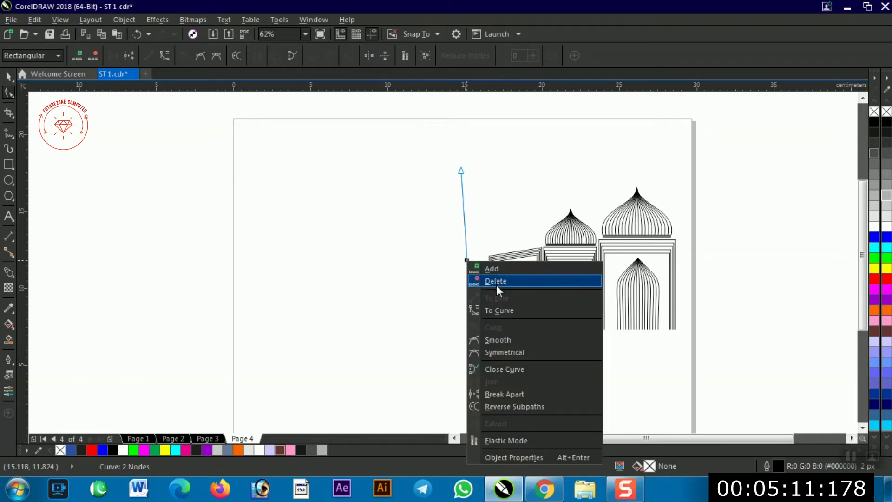
{"action": "left_click", "coordinate": [497, 307]}
{"action": "left_click", "coordinate": [469, 280]}
{"action": "left_click_drag", "start_coordinate": [467, 278], "coordinate": [464, 307]}
{"action": "key", "text": "space"}
{"action": "left_click", "coordinate": [483, 362]}
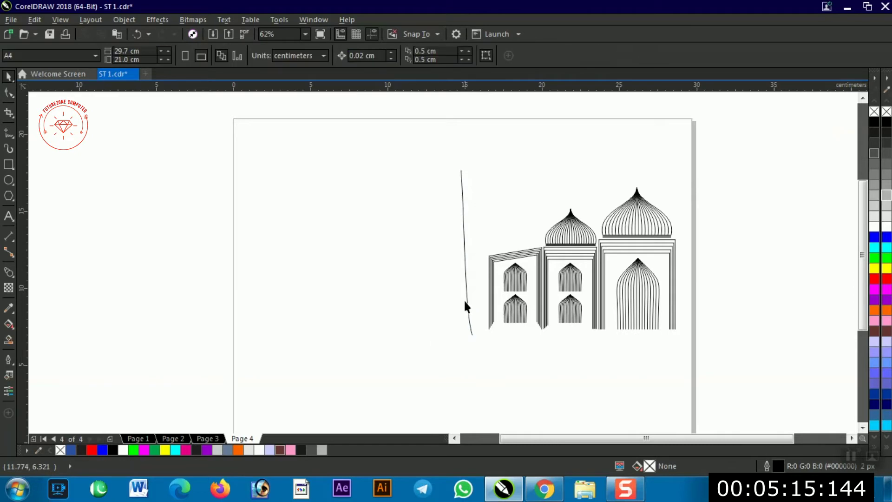
- Copy the flared curve a short distance to its left and mirror the copy horizontally to form the tower's other side
{"action": "left_click", "coordinate": [465, 267]}
{"action": "left_click_drag", "start_coordinate": [466, 261], "coordinate": [443, 265]}
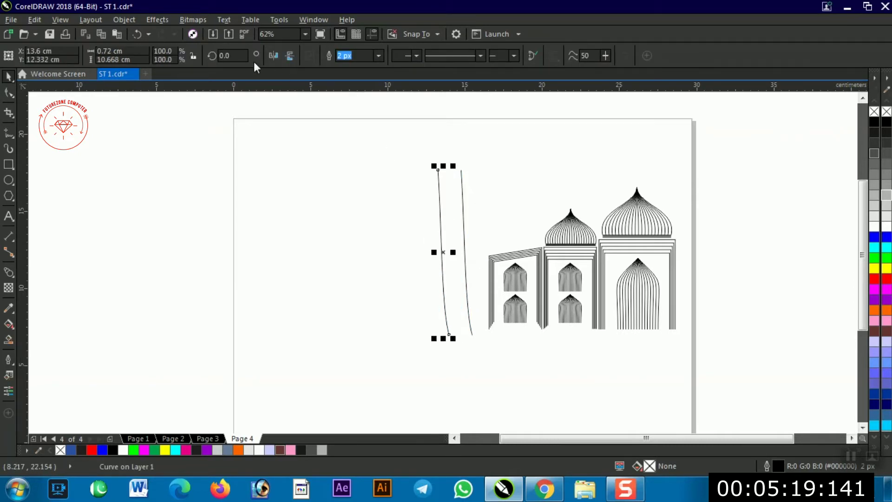
{"action": "left_click", "coordinate": [275, 55]}
- Place a copy of the building's smaller dome above the two tower curves
{"action": "left_click", "coordinate": [426, 231]}
{"action": "left_click_drag", "start_coordinate": [570, 230], "coordinate": [462, 152]}
{"action": "left_click", "coordinate": [265, 249]}
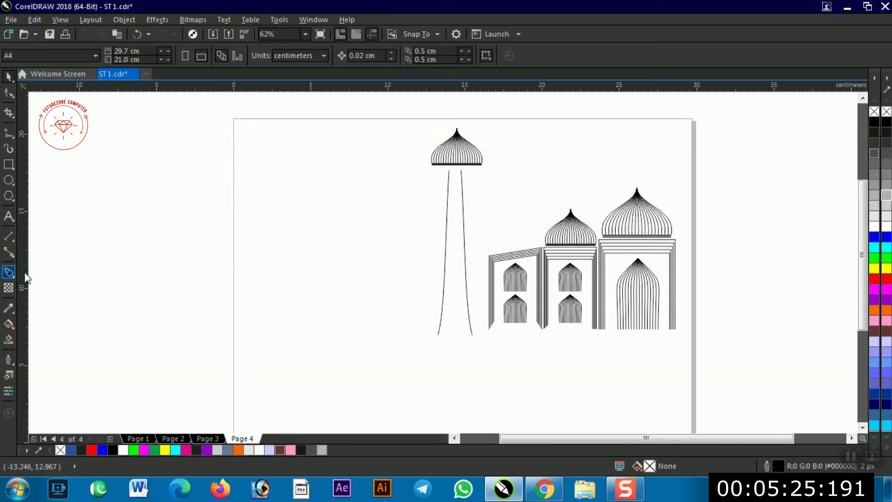
- Blend the two tower curves into each other with 8 intermediate steps
{"action": "left_click", "coordinate": [9, 273]}
{"action": "left_click", "coordinate": [446, 255]}
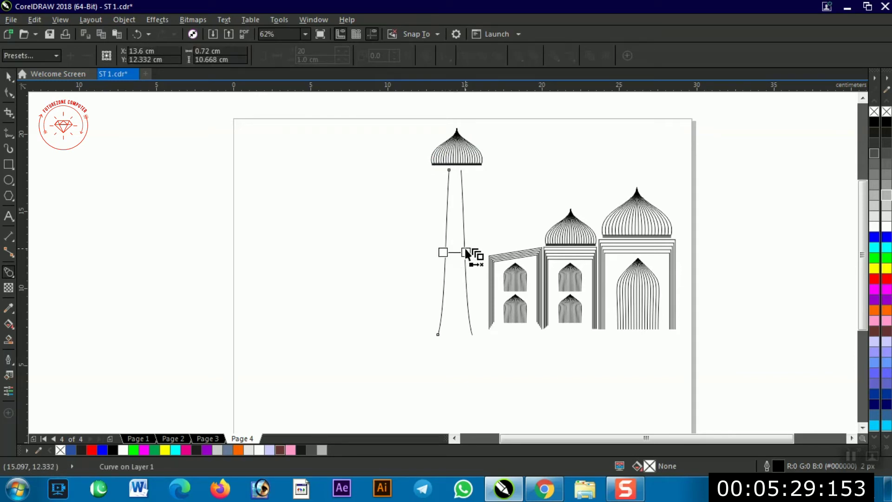
{"action": "left_click_drag", "start_coordinate": [466, 252], "coordinate": [467, 253]}
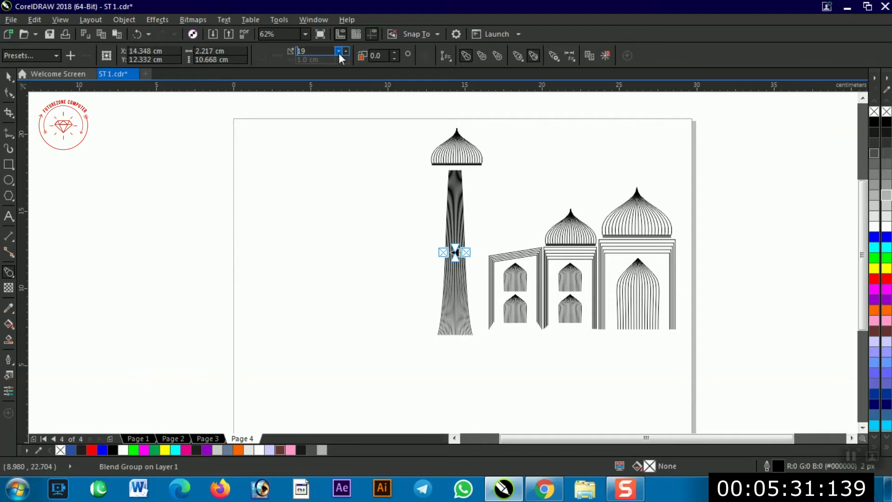
{"action": "key", "text": "Delete"}
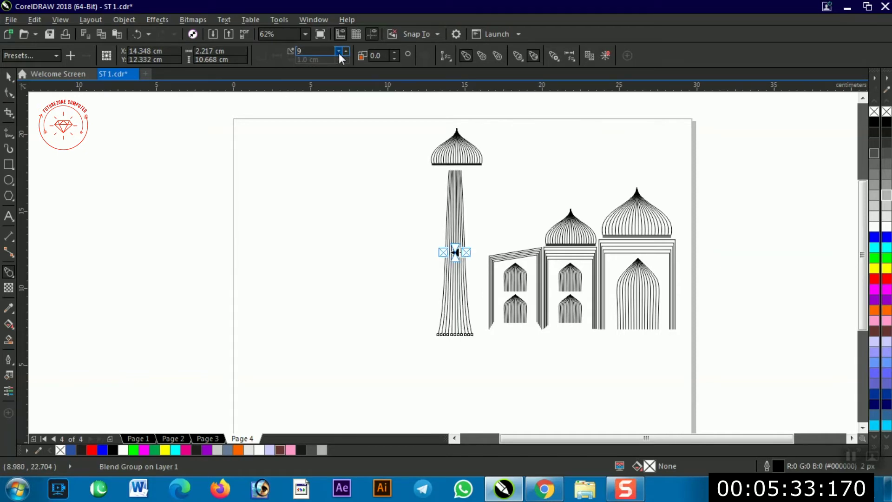
{"action": "key", "text": "BackSpace"}
{"action": "type", "text": "5"}
{"action": "key", "text": "Return"}
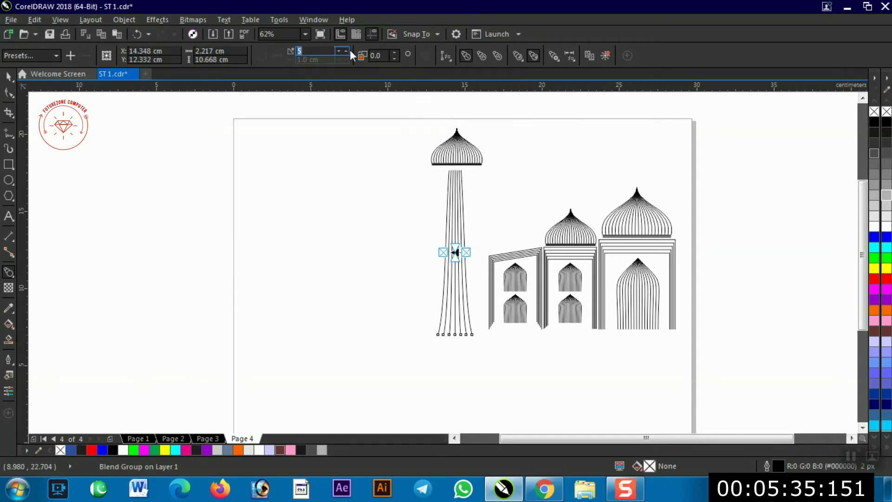
{"action": "left_click", "coordinate": [346, 50]}
{"action": "left_click", "coordinate": [346, 50]}
{"action": "left_click", "coordinate": [346, 50]}
{"action": "left_click", "coordinate": [493, 176]}
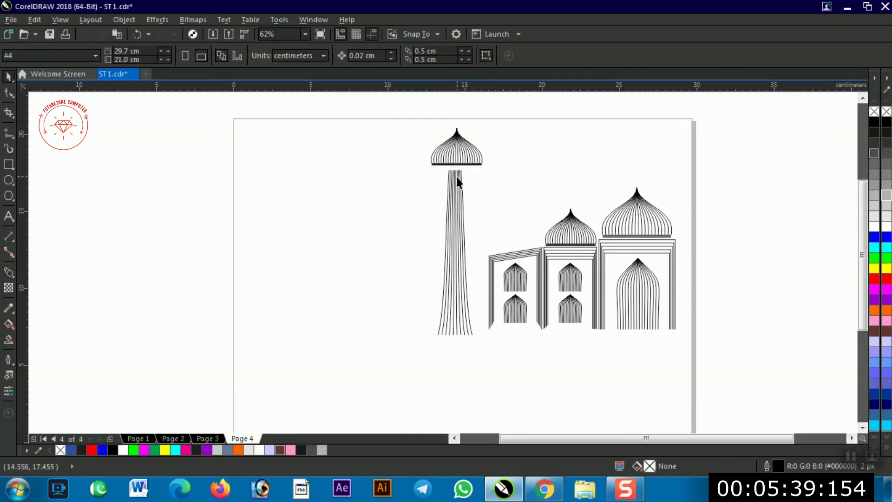
- Scale the tower's dome down to about 2.1 by 1.5 cm and centre it horizontally over the shaft
{"action": "scroll", "coordinate": [495, 155], "scroll_direction": "up", "scroll_amount": 1}
{"action": "scroll", "coordinate": [419, 153], "scroll_direction": "up", "scroll_amount": 1}
{"action": "left_click_drag", "start_coordinate": [409, 136], "coordinate": [412, 155]}
{"action": "left_click_drag", "start_coordinate": [524, 220], "coordinate": [483, 190]}
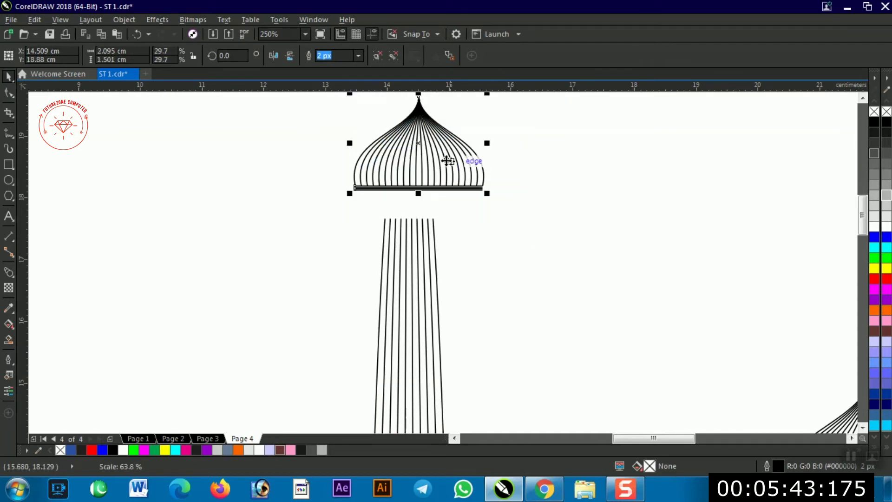
{"action": "left_click_drag", "start_coordinate": [450, 153], "coordinate": [436, 178]}
{"action": "left_click", "coordinate": [418, 251], "text": "shift"}
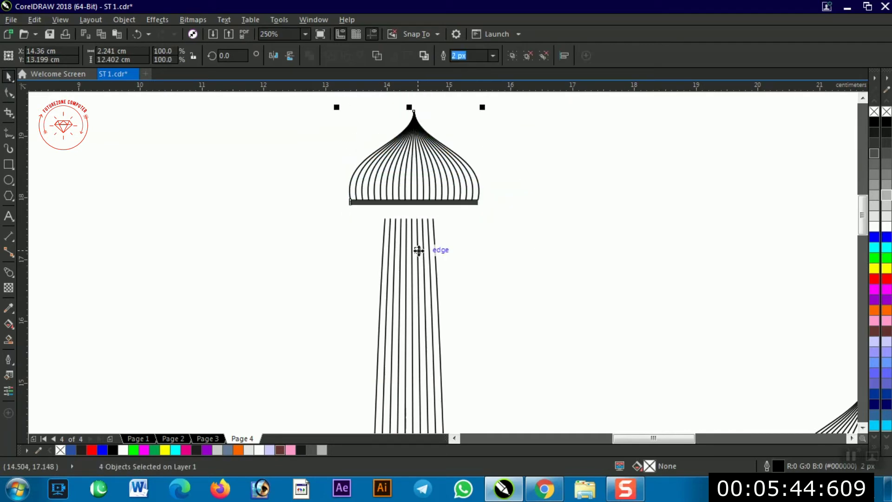
{"action": "key", "text": "c"}
- Shrink the tower's dome further to about 1.07 by 0.77 cm and bring it close to the shaft's top
{"action": "left_click", "coordinate": [425, 172]}
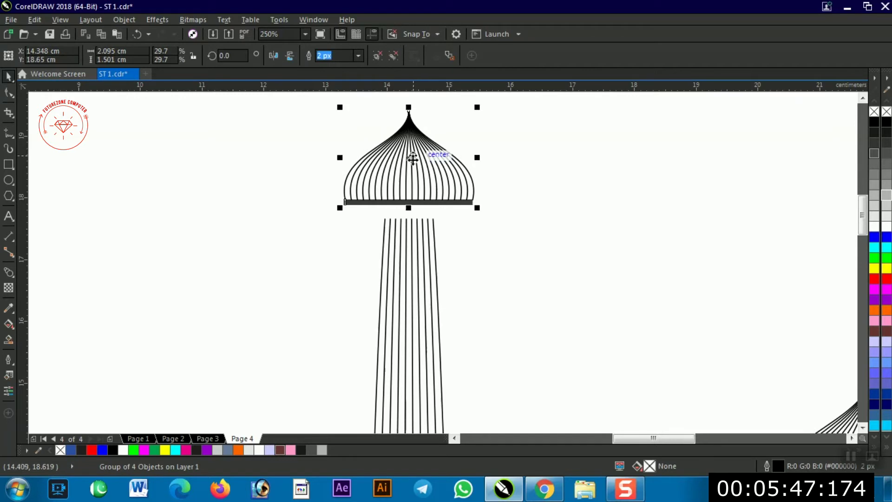
{"action": "left_click_drag", "start_coordinate": [481, 107], "coordinate": [456, 123]}
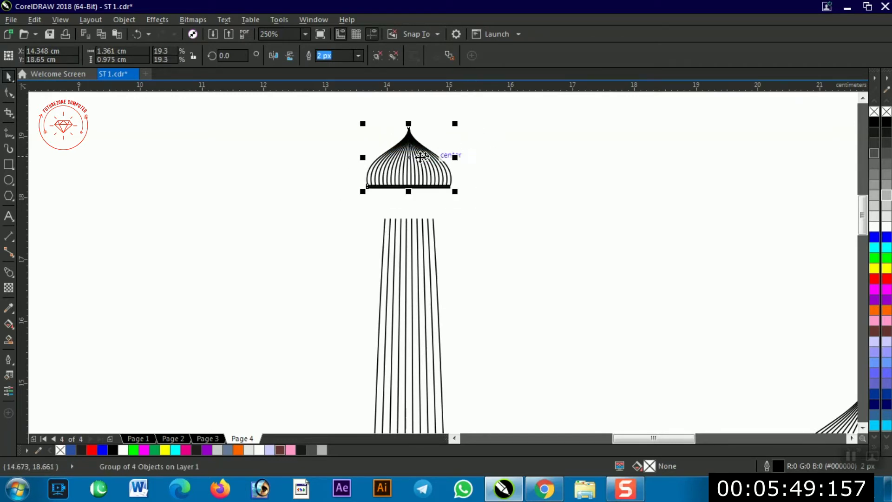
{"action": "left_click_drag", "start_coordinate": [409, 160], "coordinate": [410, 191]}
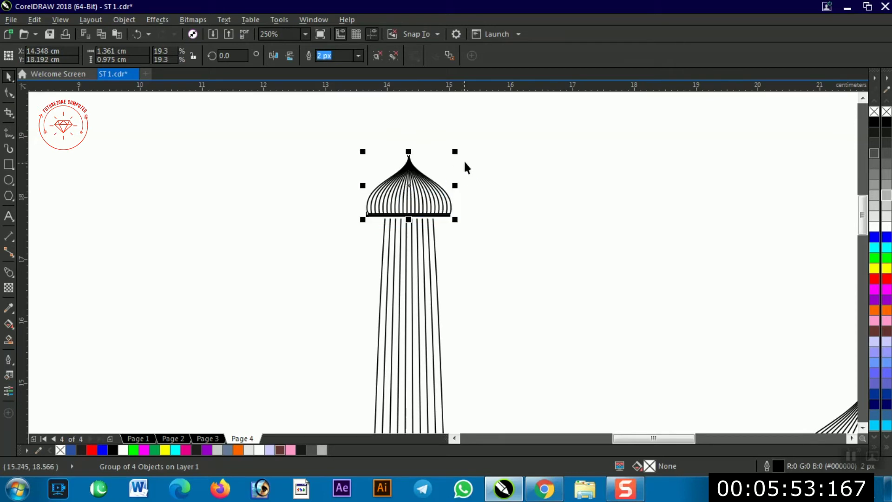
{"action": "left_click_drag", "start_coordinate": [455, 155], "coordinate": [459, 162]}
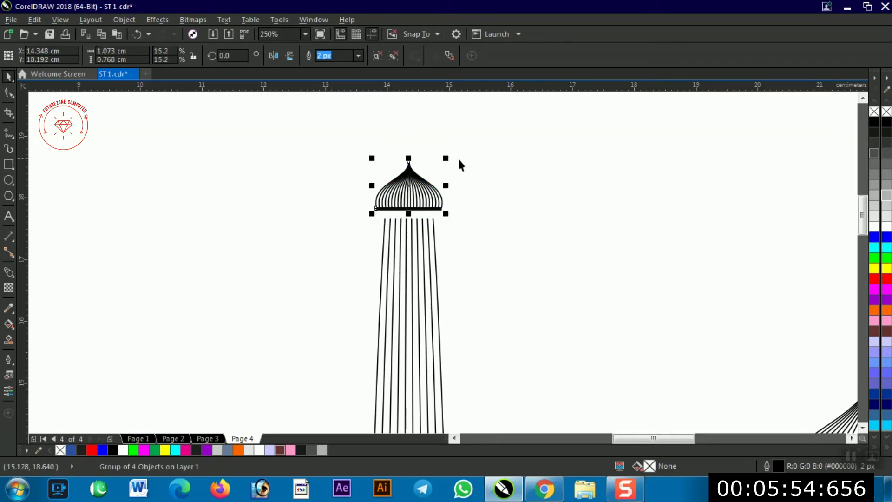
- Lower the small dome until its base rests just above the top ends of the shaft lines
{"action": "left_click", "coordinate": [414, 191]}
{"action": "left_click", "coordinate": [407, 193]}
{"action": "left_click", "coordinate": [410, 198]}
{"action": "left_click", "coordinate": [411, 199]}
{"action": "left_click_drag", "start_coordinate": [412, 198], "coordinate": [411, 202]}
{"action": "key", "text": "Down"}
{"action": "key", "text": "Down"}
{"action": "key", "text": "Up"}
{"action": "key", "text": "Up"}
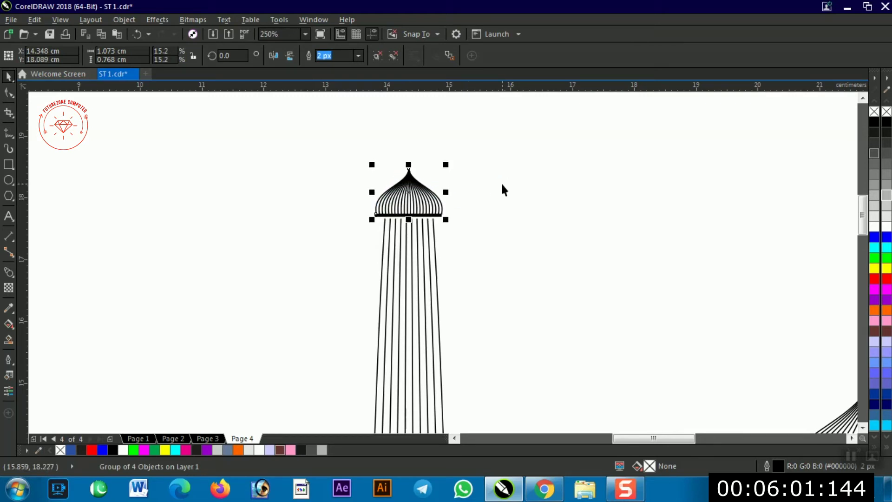
{"action": "left_click", "coordinate": [502, 184]}
- Draw a horizontal line about 1.18 cm long across the upper shaft and centre it horizontally on the shaft
{"action": "left_click", "coordinate": [10, 134]}
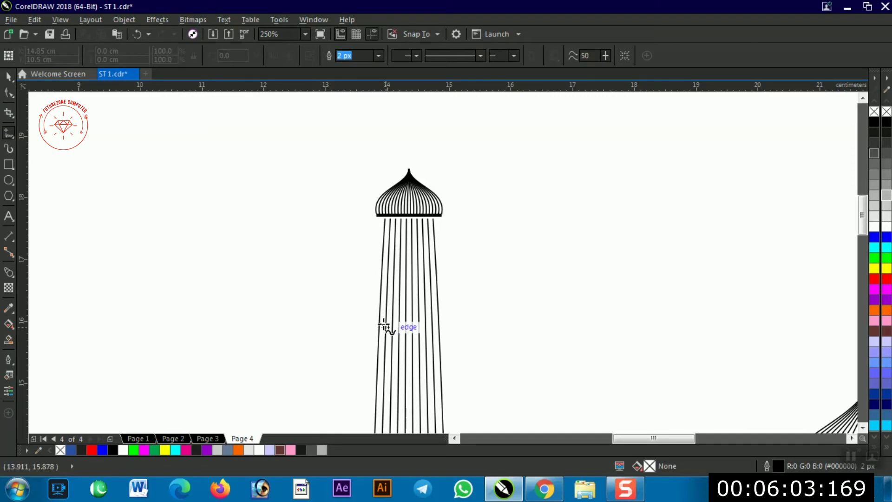
{"action": "left_click", "coordinate": [372, 278]}
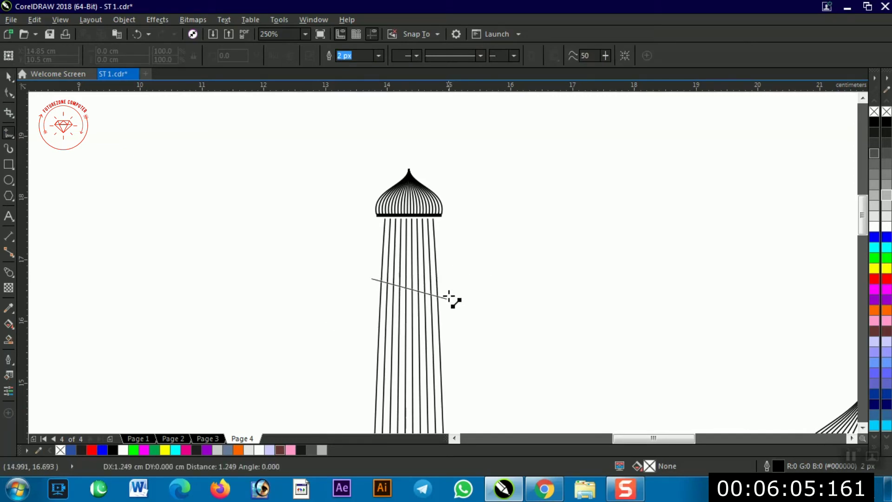
{"action": "left_click", "coordinate": [444, 280]}
{"action": "key", "text": "space"}
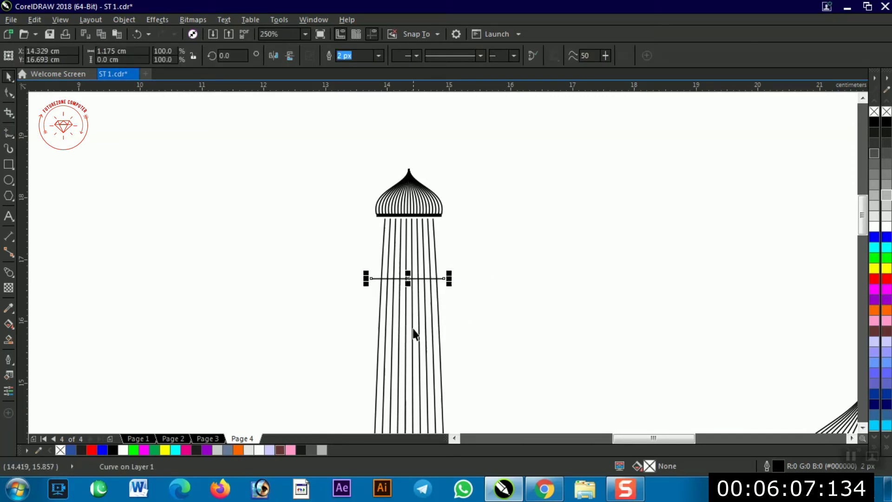
{"action": "left_click", "coordinate": [413, 328]}
{"action": "left_click", "coordinate": [450, 283]}
{"action": "left_click", "coordinate": [434, 279]}
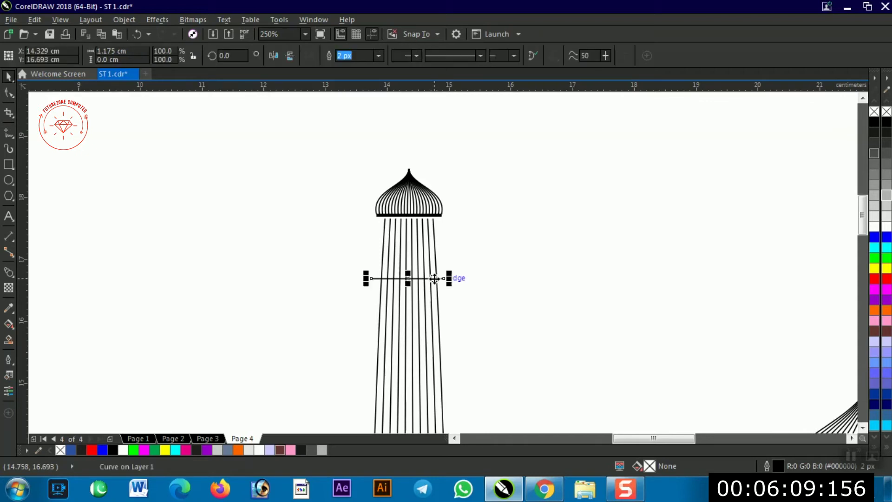
{"action": "left_click", "coordinate": [408, 256]}
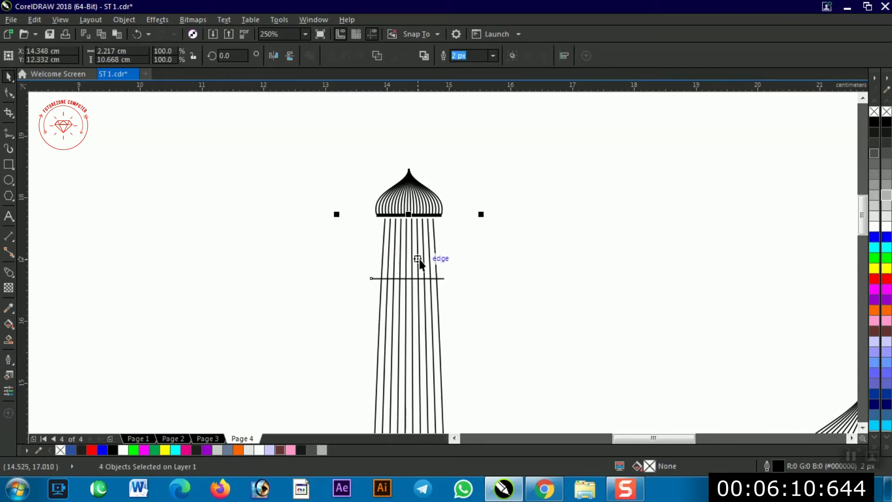
{"action": "left_click", "coordinate": [481, 271]}
- Copy the horizontal line slightly below itself, repeat the copy twice and group the four lines into a band
{"action": "left_click_drag", "start_coordinate": [407, 278], "coordinate": [408, 283]}
{"action": "right_click", "coordinate": [408, 283]}
{"action": "key", "text": "ctrl+r"}
{"action": "key", "text": "ctrl+r"}
{"action": "left_click", "coordinate": [509, 272]}
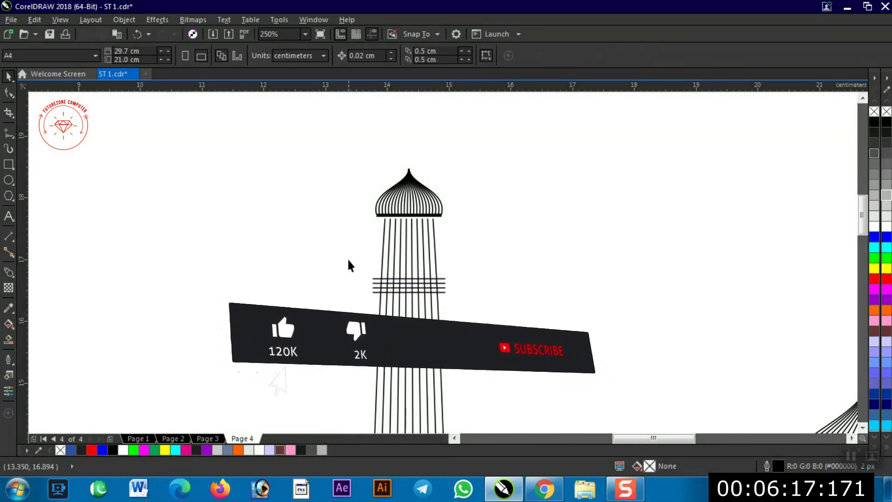
{"action": "left_click_drag", "start_coordinate": [349, 261], "coordinate": [493, 318]}
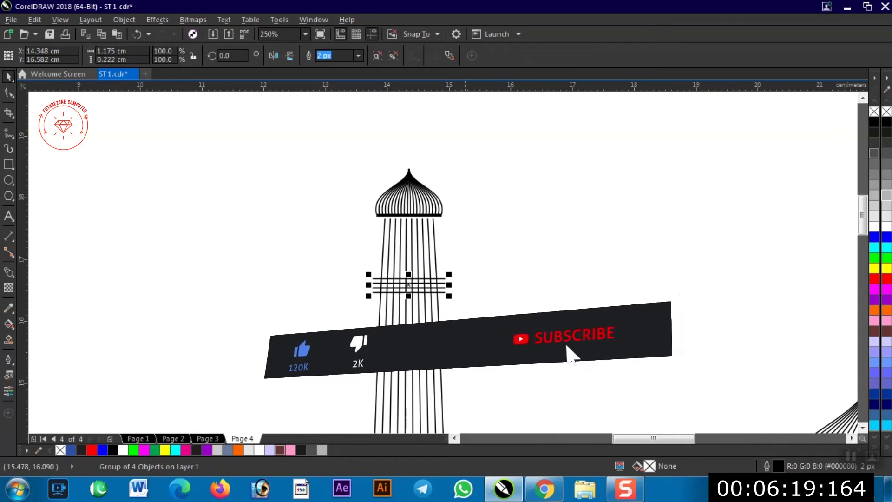
- Place a copy of the four-line band lower on the shaft and widen it to about 1.6 cm
{"action": "scroll", "coordinate": [426, 334], "scroll_direction": "down", "scroll_amount": 1}
{"action": "left_click_drag", "start_coordinate": [432, 410], "coordinate": [432, 293]}
{"action": "scroll", "coordinate": [475, 205], "scroll_direction": "down", "scroll_amount": 1}
{"action": "left_click_drag", "start_coordinate": [417, 179], "coordinate": [447, 249]}
{"action": "left_click", "coordinate": [458, 264]}
{"action": "scroll", "coordinate": [421, 266], "scroll_direction": "down", "scroll_amount": 4}
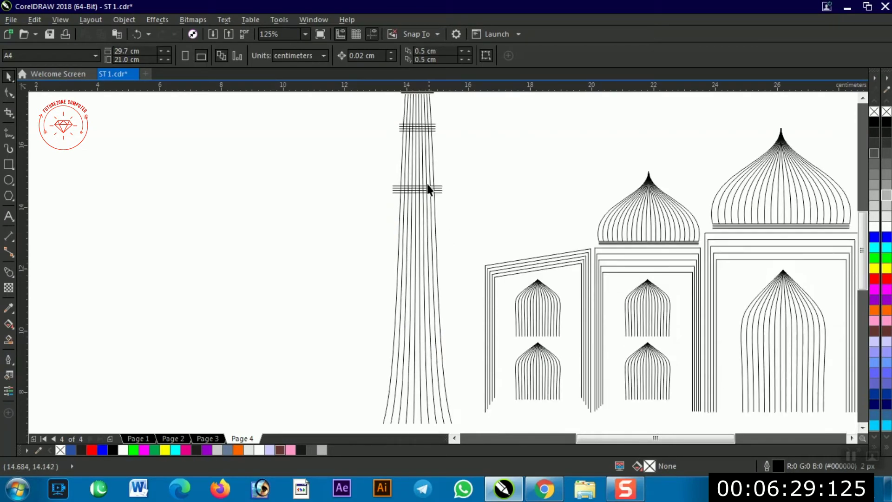
- Copy the widened band to two lower positions on the shaft, widening the lowest one to about 1.86 cm
{"action": "left_click_drag", "start_coordinate": [417, 195], "coordinate": [444, 264]}
{"action": "left_click", "coordinate": [466, 208]}
{"action": "left_click", "coordinate": [421, 263]}
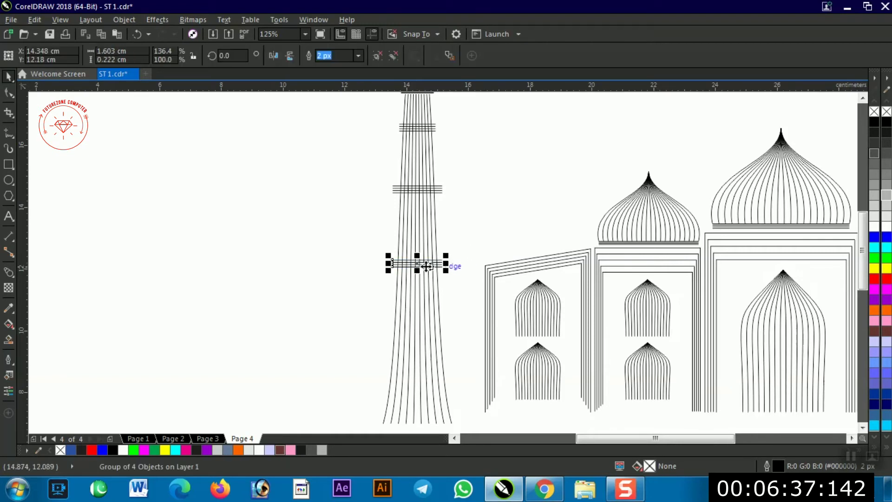
{"action": "left_click_drag", "start_coordinate": [418, 263], "coordinate": [454, 357]}
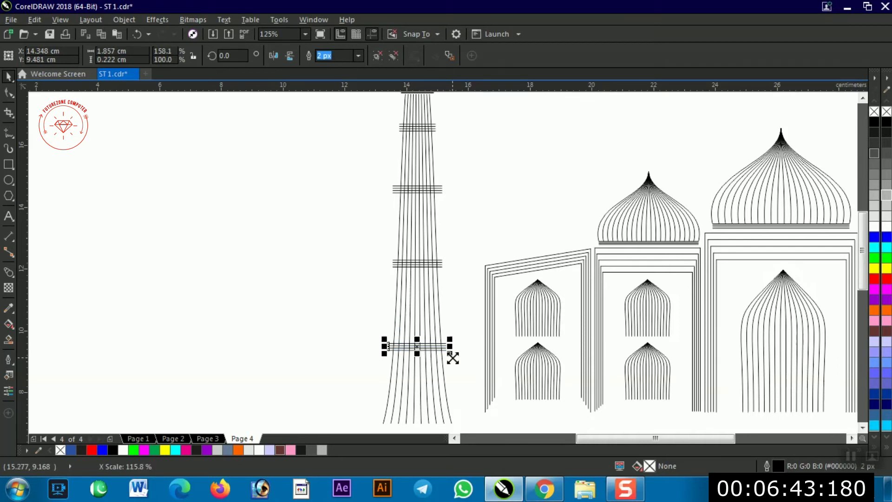
{"action": "left_click", "coordinate": [442, 205]}
- Group the minaret, the slanted wing, the smaller domed block and the large domed block as four separate groups
{"action": "scroll", "coordinate": [453, 208], "scroll_direction": "down", "scroll_amount": 2}
{"action": "left_click_drag", "start_coordinate": [428, 180], "coordinate": [469, 294]}
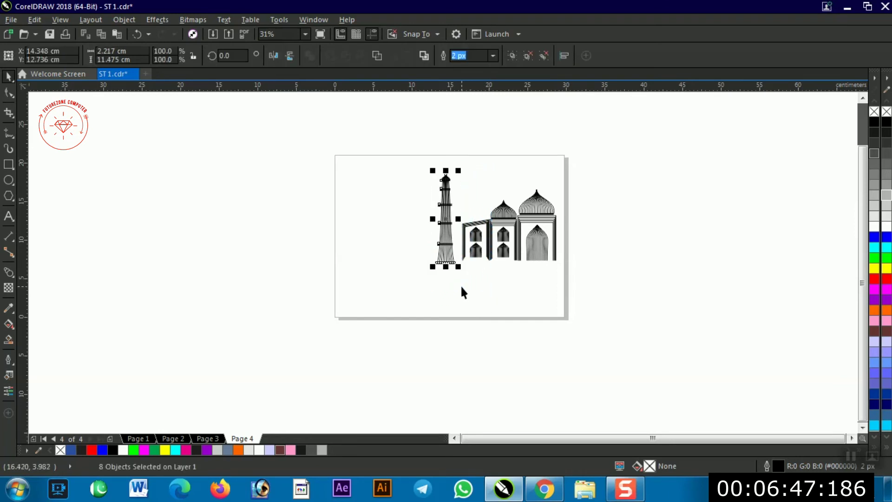
{"action": "left_click", "coordinate": [456, 208]}
{"action": "scroll", "coordinate": [459, 225], "scroll_direction": "up", "scroll_amount": 1}
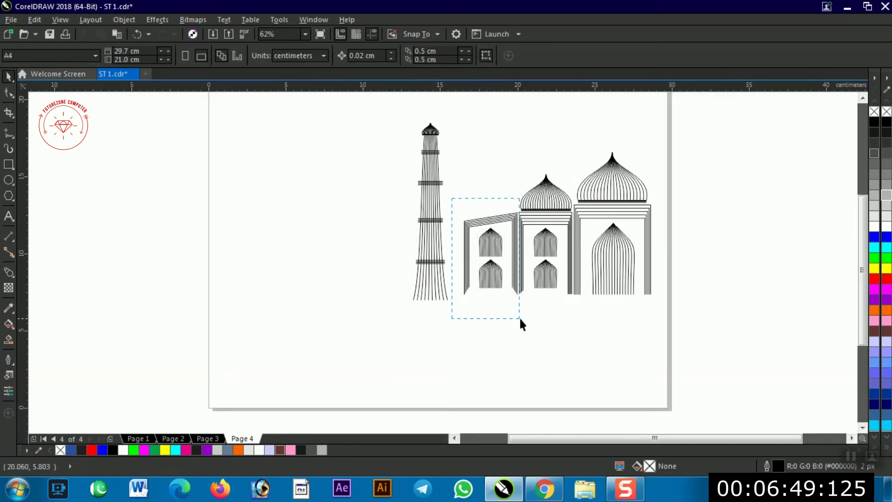
{"action": "left_click_drag", "start_coordinate": [519, 319], "coordinate": [528, 320]}
{"action": "left_click_drag", "start_coordinate": [582, 327], "coordinate": [584, 327]}
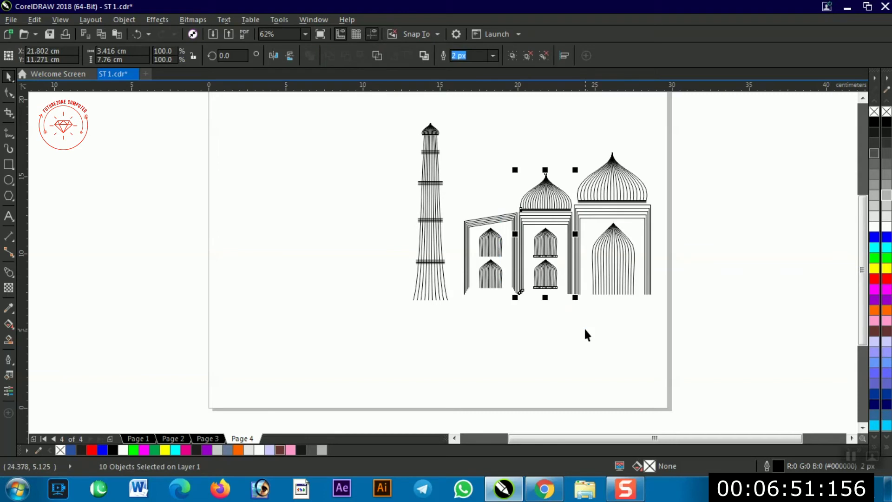
{"action": "left_click_drag", "start_coordinate": [567, 129], "coordinate": [681, 344]}
{"action": "left_click", "coordinate": [649, 357]}
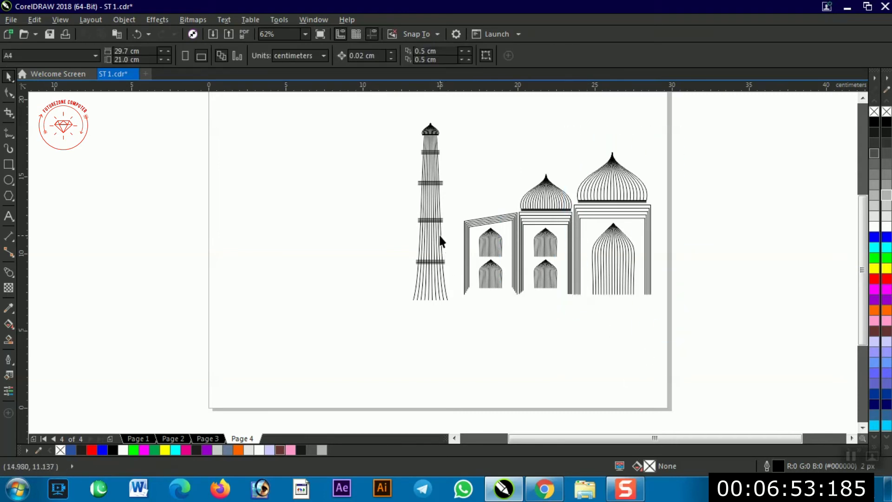
- Place an enlarged copy of the minaret on its outer side and shrink the original, keeping both bases level
{"action": "scroll", "coordinate": [433, 232], "scroll_direction": "up", "scroll_amount": 2}
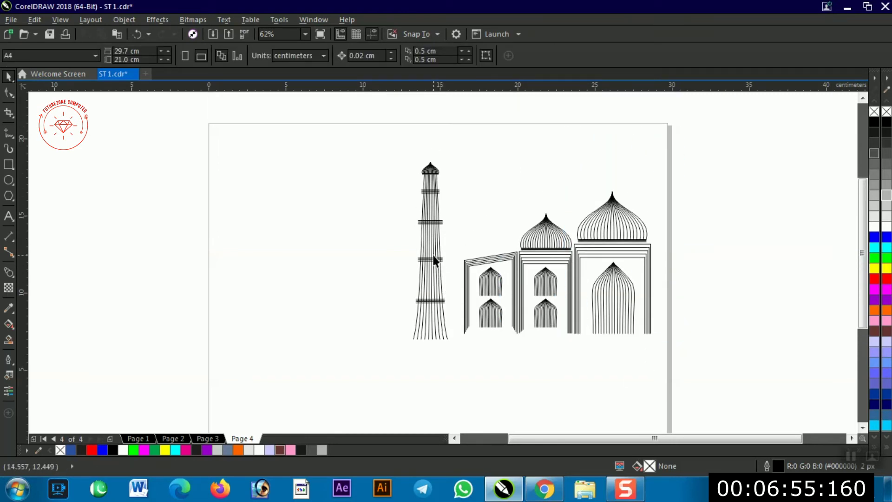
{"action": "left_click", "coordinate": [433, 223]}
{"action": "left_click_drag", "start_coordinate": [412, 170], "coordinate": [370, 131]}
{"action": "left_click_drag", "start_coordinate": [424, 277], "coordinate": [376, 279]}
{"action": "left_click", "coordinate": [536, 162]}
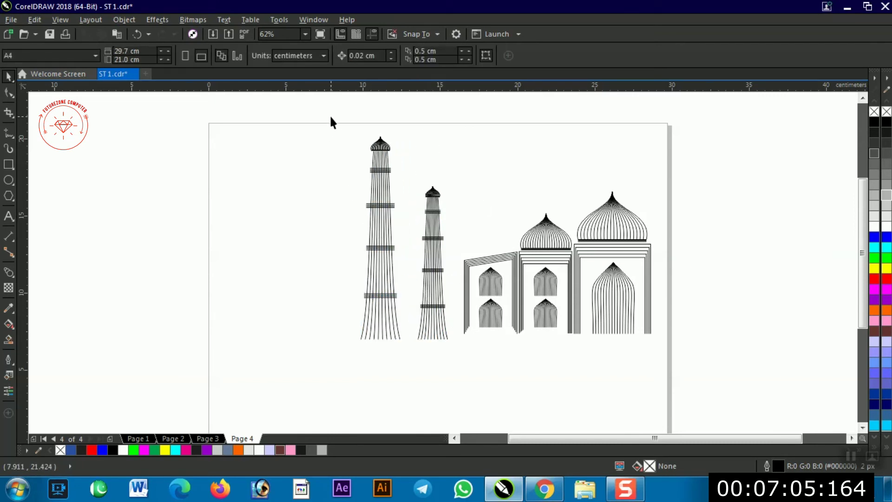
- Scale the whole artwork down to about 9.24 cm wide and move it towards the left edge of the page
{"action": "left_click_drag", "start_coordinate": [321, 84], "coordinate": [545, 373]}
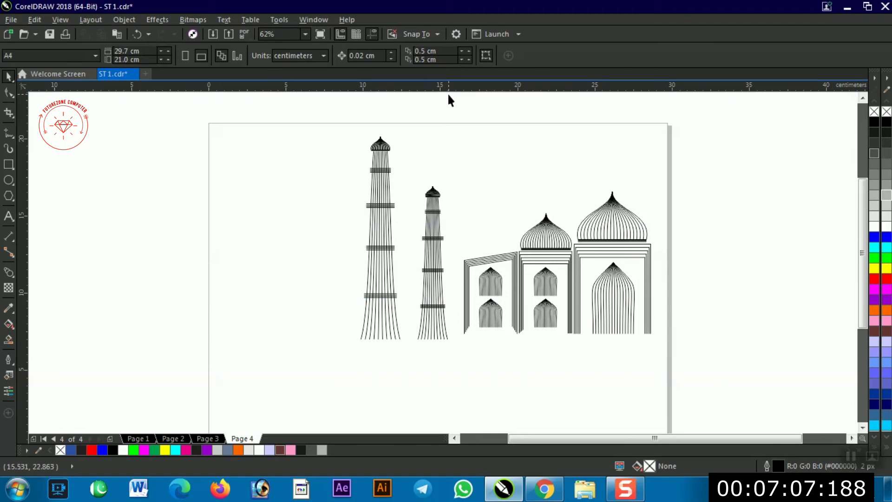
{"action": "key", "text": "ctrl+a"}
{"action": "mouse_move", "coordinate": [635, 301]}
{"action": "left_mouse_down"}
{"action": "mouse_move", "coordinate": [473, 325]}
{"action": "mouse_move", "coordinate": [502, 332]}
{"action": "mouse_move", "coordinate": [514, 367]}
{"action": "mouse_move", "coordinate": [465, 324]}
{"action": "left_mouse_up"}
{"action": "left_click_drag", "start_coordinate": [410, 302], "coordinate": [336, 302]}
{"action": "scroll", "coordinate": [350, 301], "scroll_direction": "up", "scroll_amount": 2}
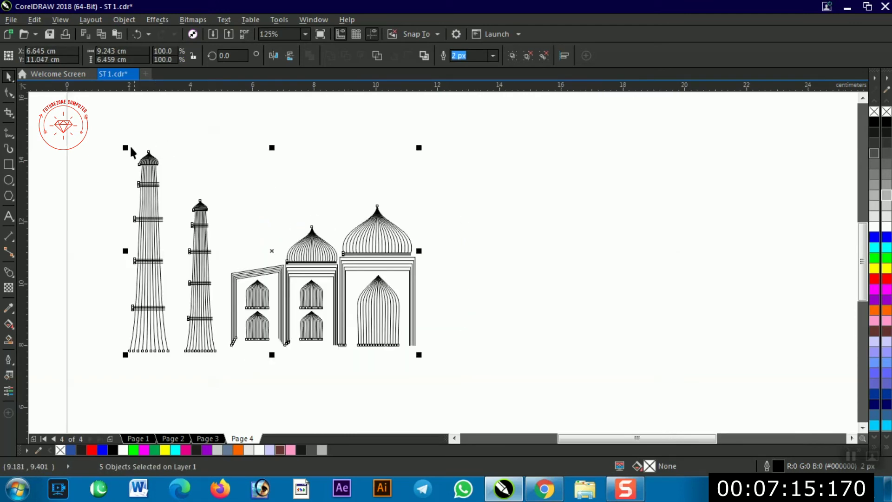
- Create a horizontally mirrored copy of both minarets, the wing and the smaller domed block beyond the large domed block
{"action": "left_click", "coordinate": [132, 264]}
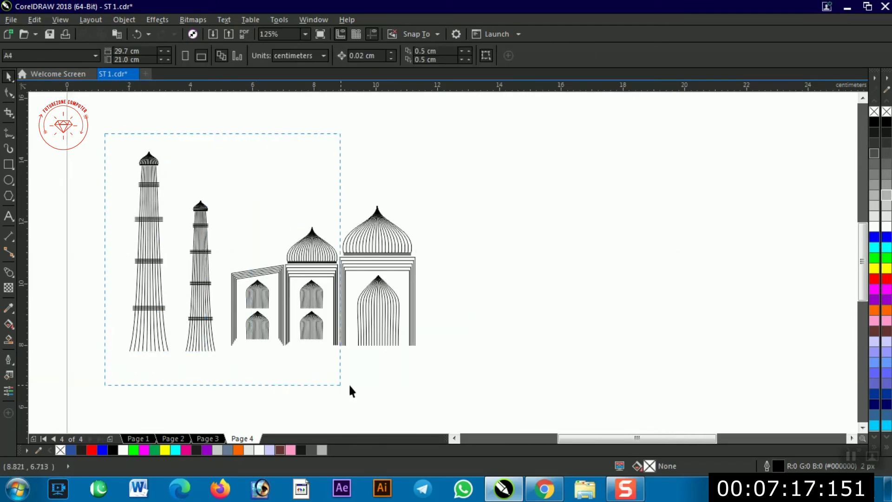
{"action": "left_click_drag", "start_coordinate": [350, 385], "coordinate": [357, 386]}
{"action": "left_click_drag", "start_coordinate": [125, 251], "coordinate": [450, 285]}
{"action": "left_click_drag", "start_coordinate": [369, 294], "coordinate": [483, 307]}
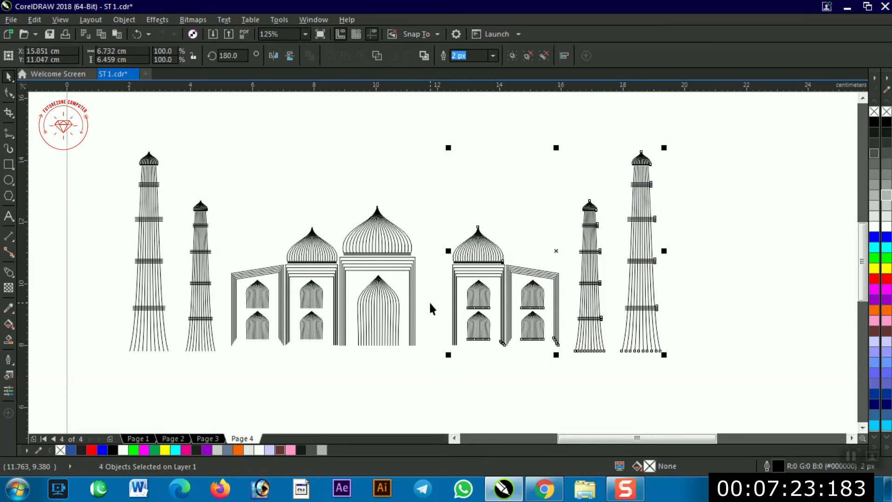
- Move the mirrored copy against the right side of the large domed block
{"action": "scroll", "coordinate": [428, 300], "scroll_direction": "up", "scroll_amount": 2}
{"action": "left_click", "coordinate": [480, 307], "text": "ctrl"}
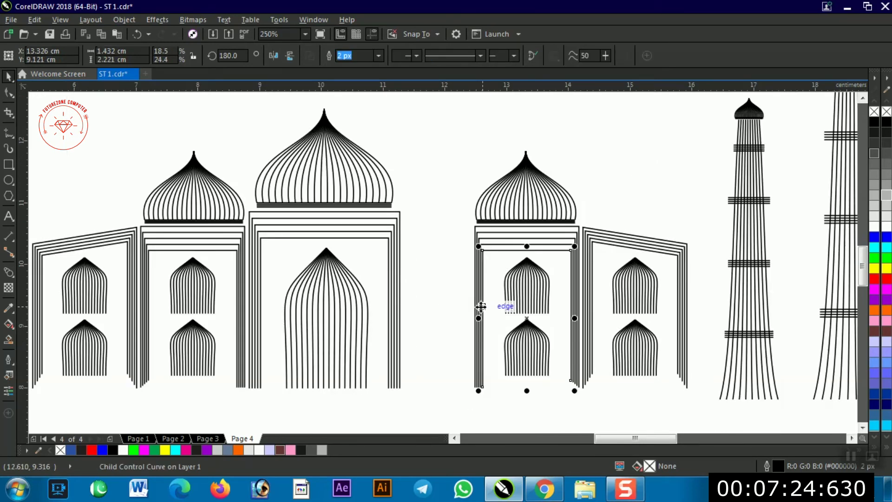
{"action": "left_click", "coordinate": [457, 284]}
{"action": "scroll", "coordinate": [456, 277], "scroll_direction": "down", "scroll_amount": 2}
{"action": "left_click_drag", "start_coordinate": [646, 353], "coordinate": [455, 372]}
{"action": "left_click_drag", "start_coordinate": [470, 319], "coordinate": [396, 316]}
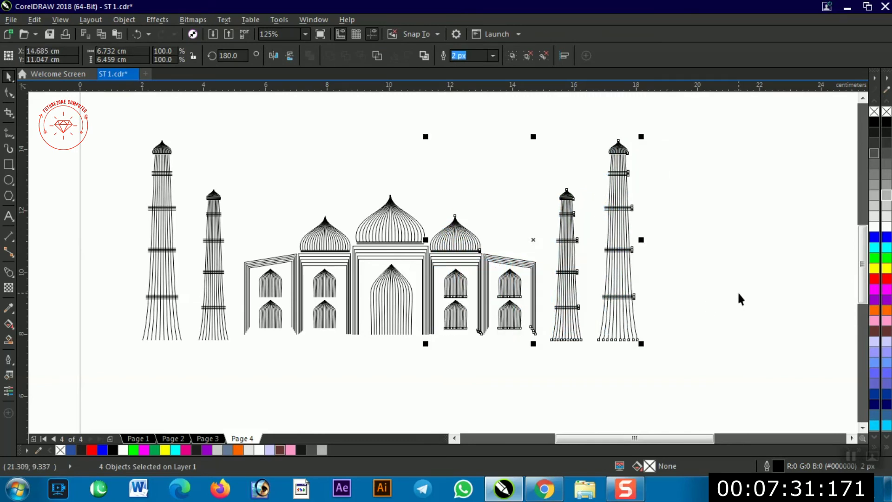
- Group the four right-hand parts together and the four left-hand parts together, leaving the large domed block separate
{"action": "left_click", "coordinate": [367, 291]}
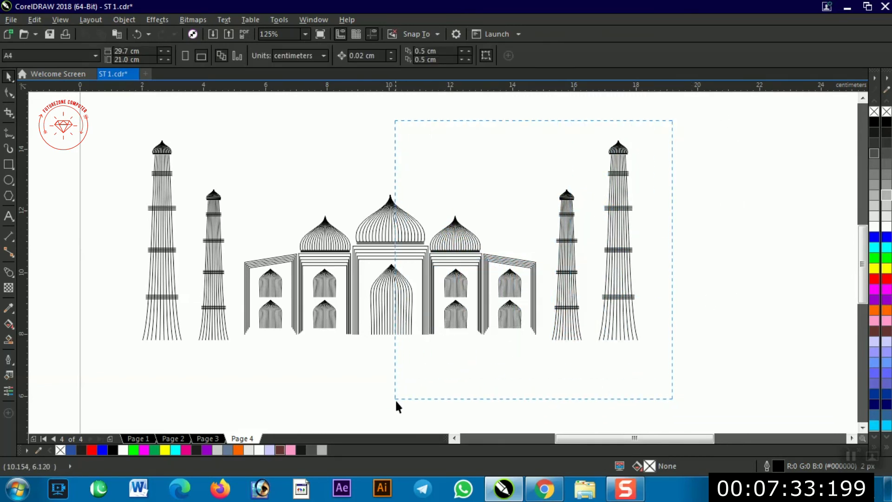
{"action": "left_click_drag", "start_coordinate": [394, 398], "coordinate": [396, 400]}
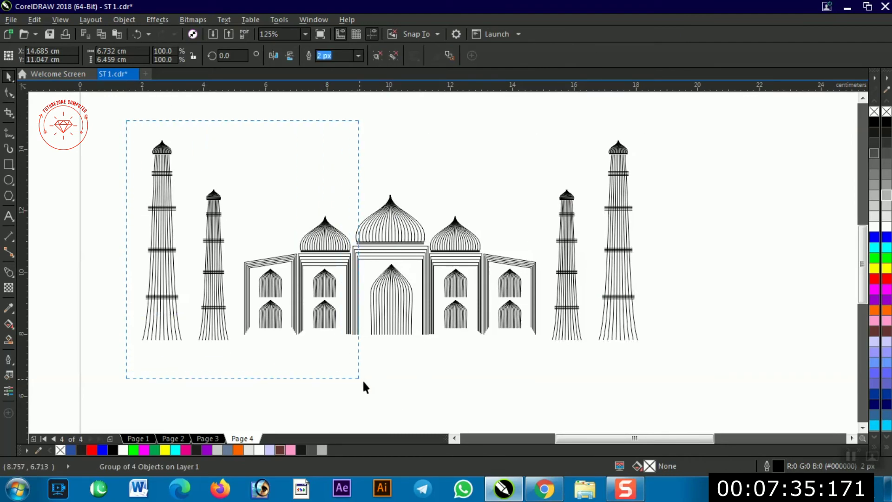
{"action": "left_click_drag", "start_coordinate": [382, 388], "coordinate": [383, 389]}
{"action": "left_click", "coordinate": [430, 402]}
- Nudge the right-hand group two steps to the right to even out its gap from the central block
{"action": "scroll", "coordinate": [428, 286], "scroll_direction": "up", "scroll_amount": 2}
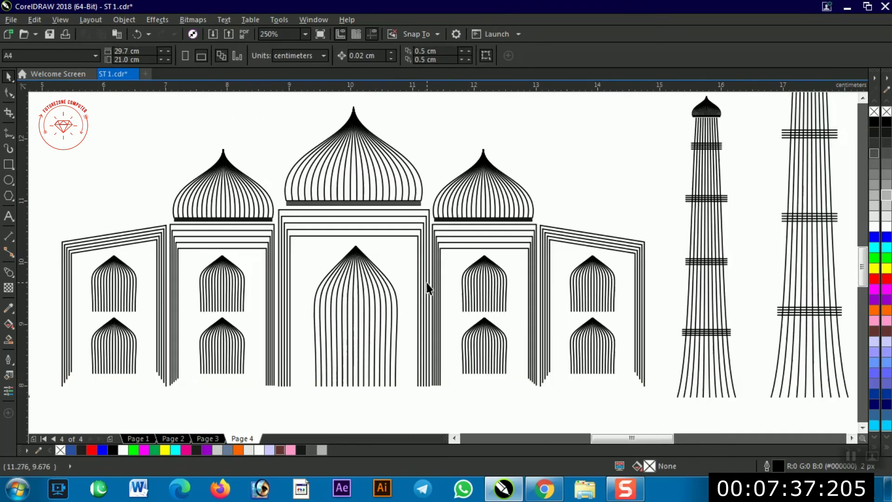
{"action": "left_click", "coordinate": [475, 242]}
{"action": "key", "text": "Right"}
{"action": "key", "text": "Right"}
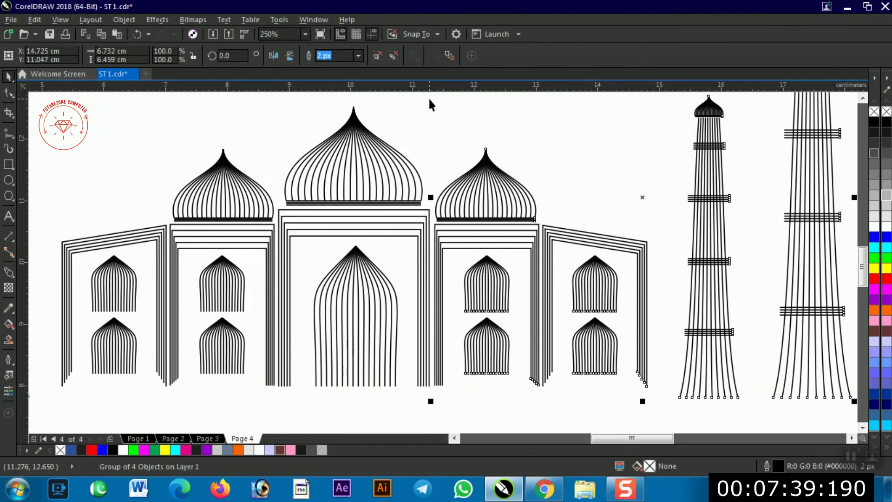
{"action": "left_click", "coordinate": [429, 103]}
- Enlarge the whole mosque to about 27.16 cm wide, group it and centre it on the page
{"action": "key", "text": "shift+F4"}
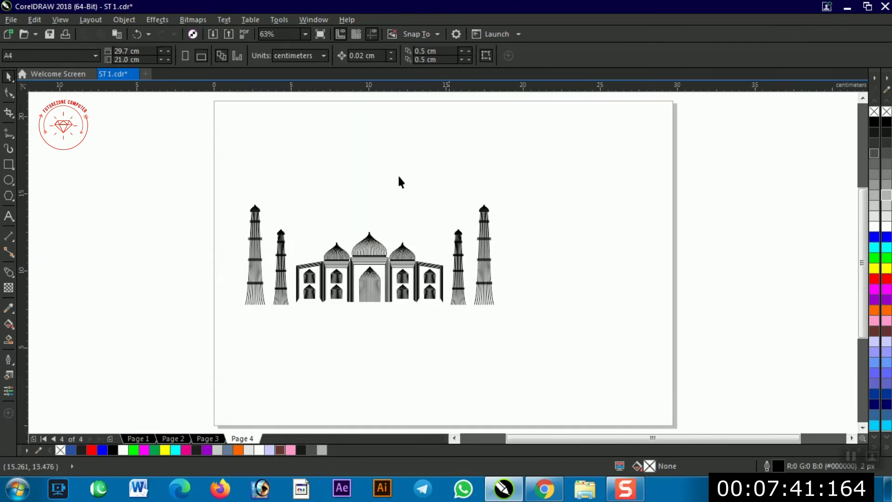
{"action": "mouse_move", "coordinate": [220, 182]}
{"action": "left_mouse_down"}
{"action": "mouse_move", "coordinate": [677, 414]}
{"action": "mouse_move", "coordinate": [683, 390]}
{"action": "mouse_move", "coordinate": [671, 385]}
{"action": "left_mouse_up"}
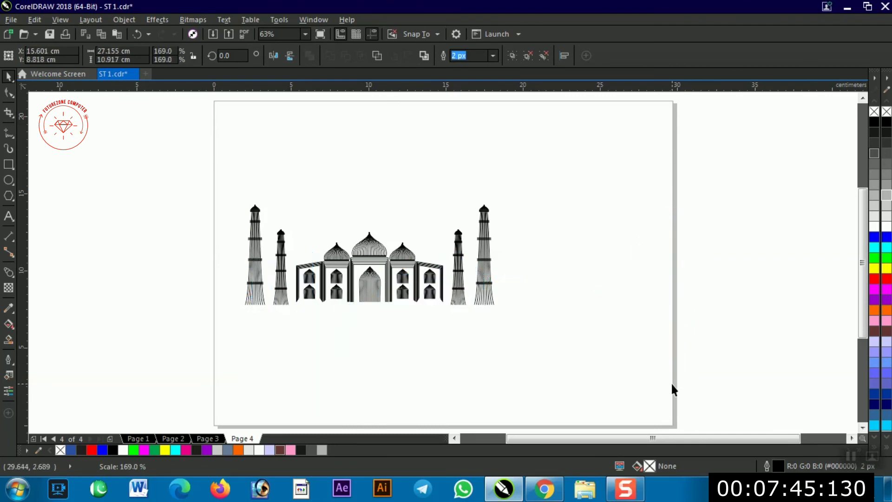
{"action": "key", "text": "ctrl+g"}
{"action": "key", "text": "p"}
{"action": "left_click", "coordinate": [729, 231]}
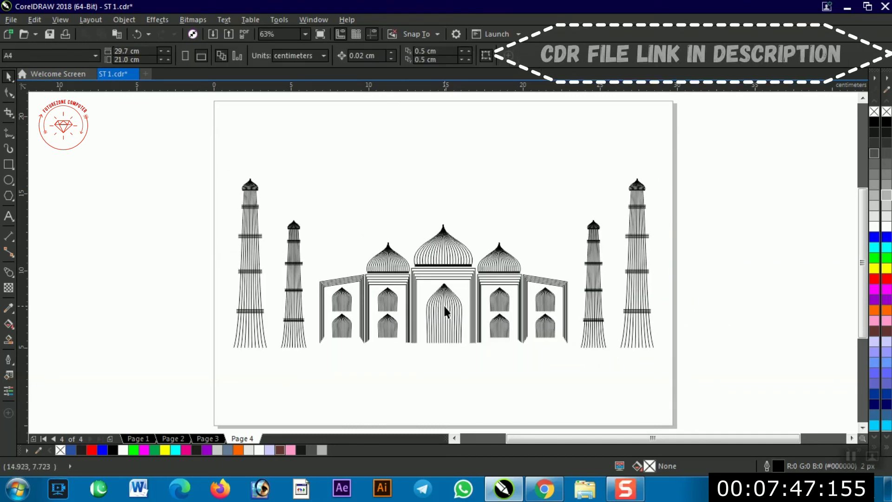
- Draw a straight ground line about 27.16 cm long along the minaret bases, from the leftmost to the rightmost minaret
{"action": "left_click", "coordinate": [8, 136]}
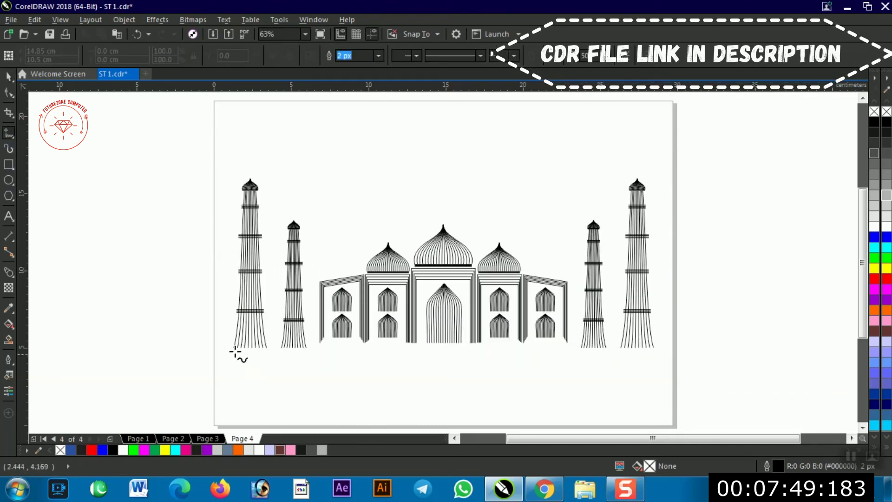
{"action": "left_click", "coordinate": [233, 346]}
{"action": "left_click", "coordinate": [655, 347]}
{"action": "key", "text": "space"}
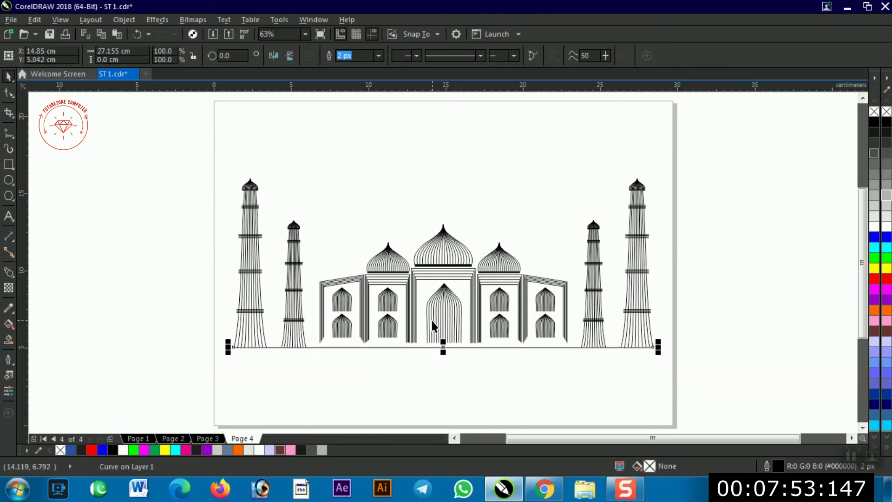
{"action": "left_click", "coordinate": [430, 319], "text": "shift"}
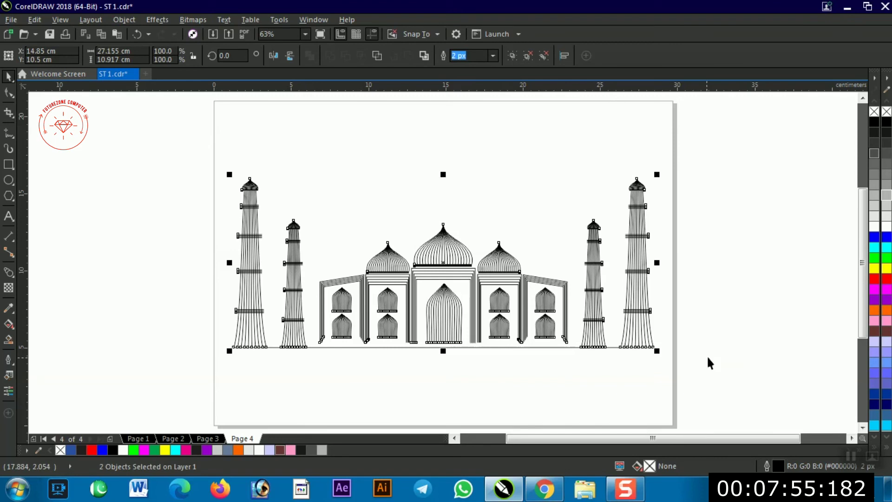
{"action": "left_click", "coordinate": [583, 370]}
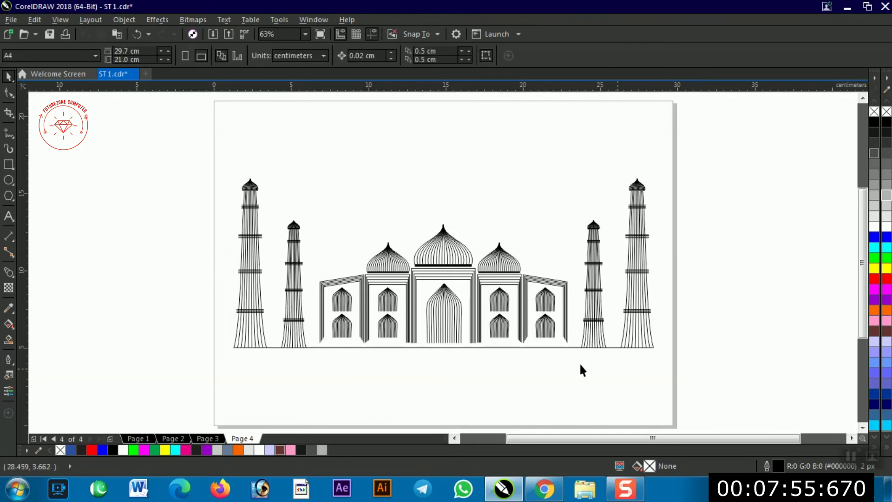
- Ungroup the whole mosque and then its left and right halves into their separate parts
{"action": "left_click", "coordinate": [450, 348]}
{"action": "left_click", "coordinate": [401, 316]}
{"action": "left_click", "coordinate": [440, 406]}
{"action": "left_click", "coordinate": [403, 314]}
{"action": "key", "text": "ctrl+u"}
{"action": "left_click", "coordinate": [430, 374]}
{"action": "left_click", "coordinate": [417, 321]}
{"action": "left_click", "coordinate": [382, 316]}
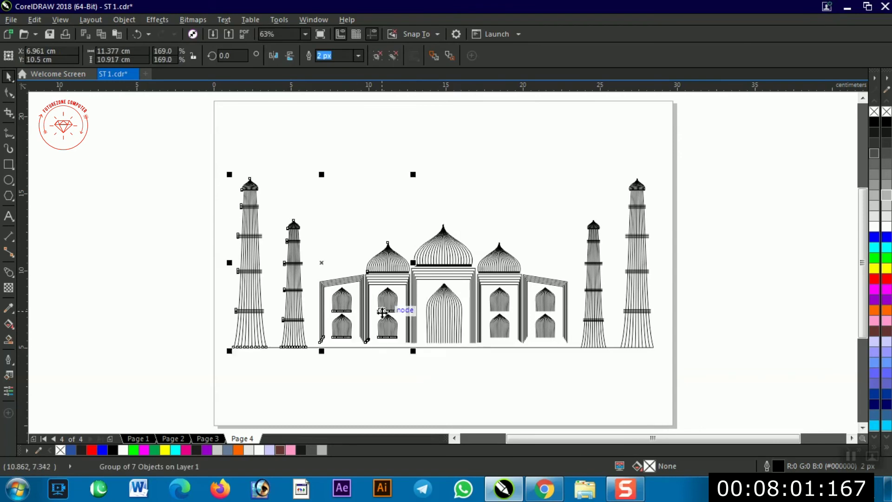
{"action": "key", "text": "ctrl+u"}
{"action": "left_click", "coordinate": [584, 315]}
{"action": "left_click", "coordinate": [546, 391]}
- Nudge the central block, both smaller domed blocks and both wings down onto the ground line
{"action": "left_click_drag", "start_coordinate": [570, 398], "coordinate": [576, 398]}
{"action": "key", "text": "Down"}
{"action": "key", "text": "Down"}
{"action": "key", "text": "Down"}
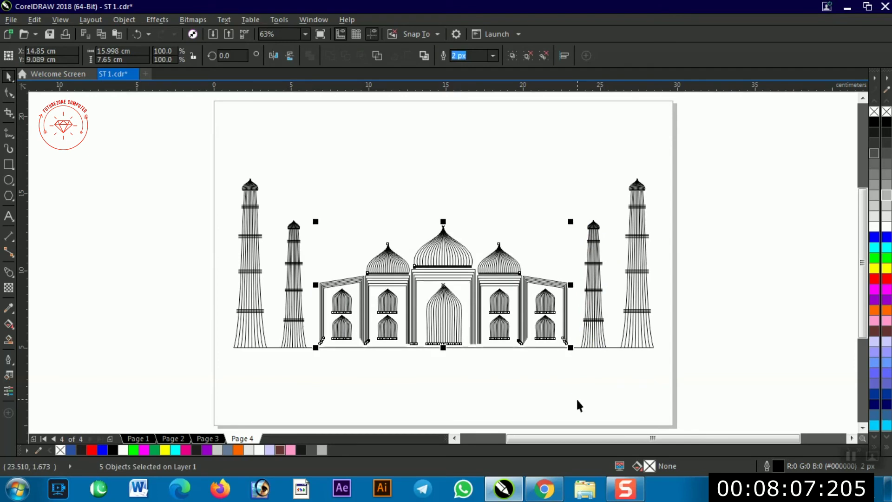
- Move the ground line slightly down to leave a small gap beneath the minarets and building
{"action": "left_click", "coordinate": [426, 355]}
{"action": "left_click", "coordinate": [415, 348]}
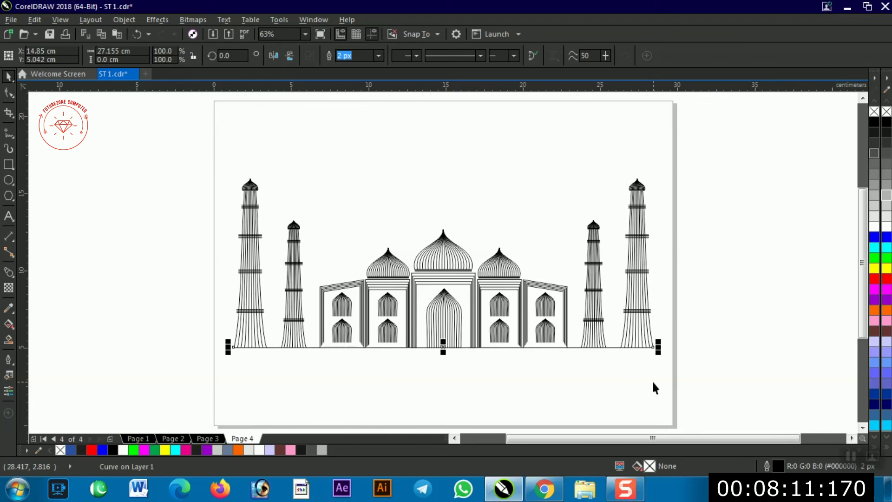
{"action": "left_click", "coordinate": [526, 380]}
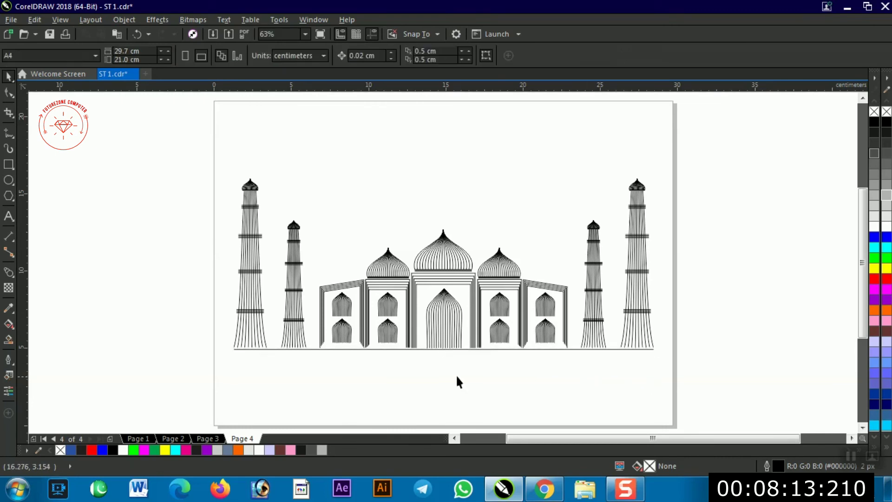
- Try placing a copy of the ground line about 0.33 cm below it, and undo the copy
{"action": "scroll", "coordinate": [438, 350], "scroll_direction": "down", "scroll_amount": 2}
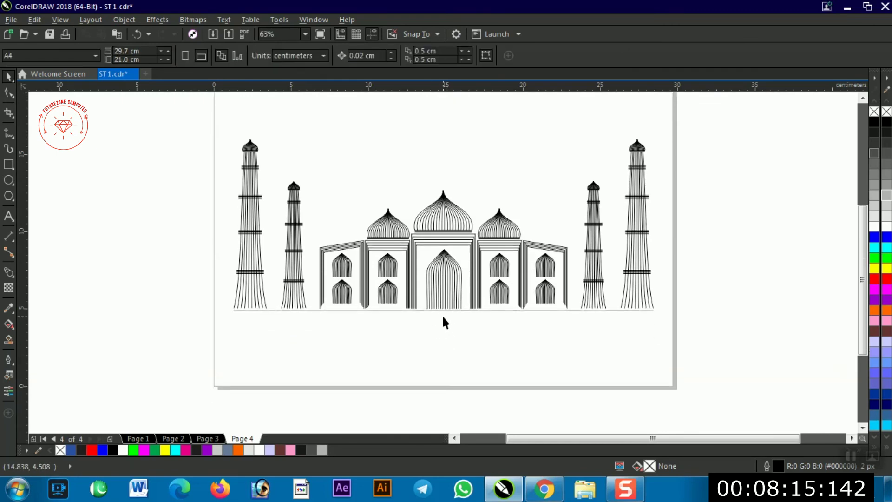
{"action": "scroll", "coordinate": [442, 314], "scroll_direction": "up", "scroll_amount": 2}
{"action": "scroll", "coordinate": [443, 323], "scroll_direction": "down", "scroll_amount": 2}
{"action": "left_click", "coordinate": [453, 312]}
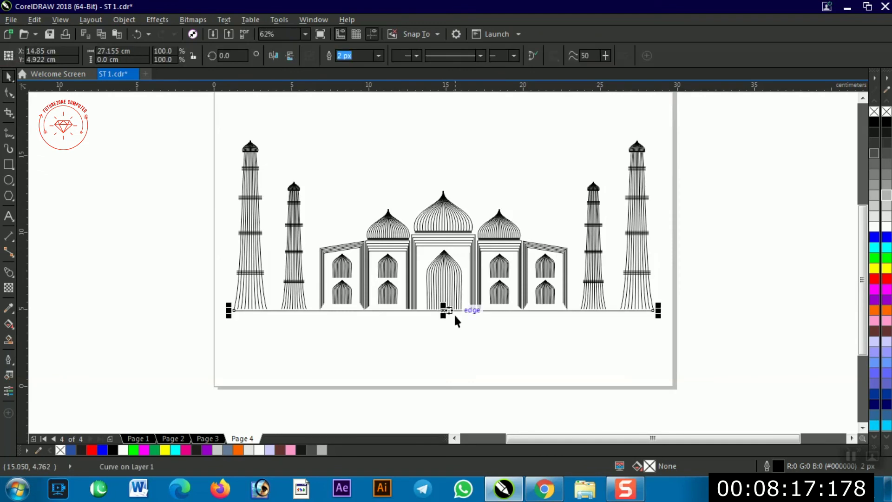
{"action": "left_click_drag", "start_coordinate": [478, 312], "coordinate": [476, 316]}
{"action": "scroll", "coordinate": [476, 316], "scroll_direction": "up", "scroll_amount": 2}
{"action": "left_click", "coordinate": [439, 304]}
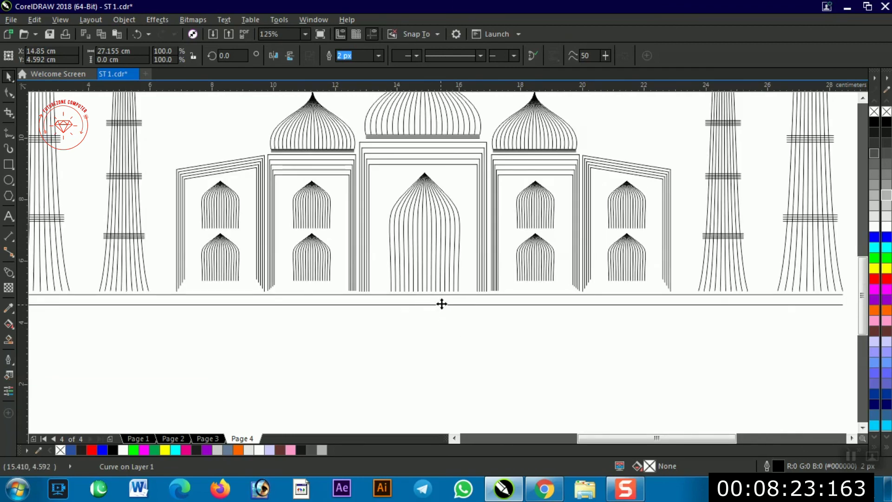
{"action": "key", "text": "ctrl+z"}
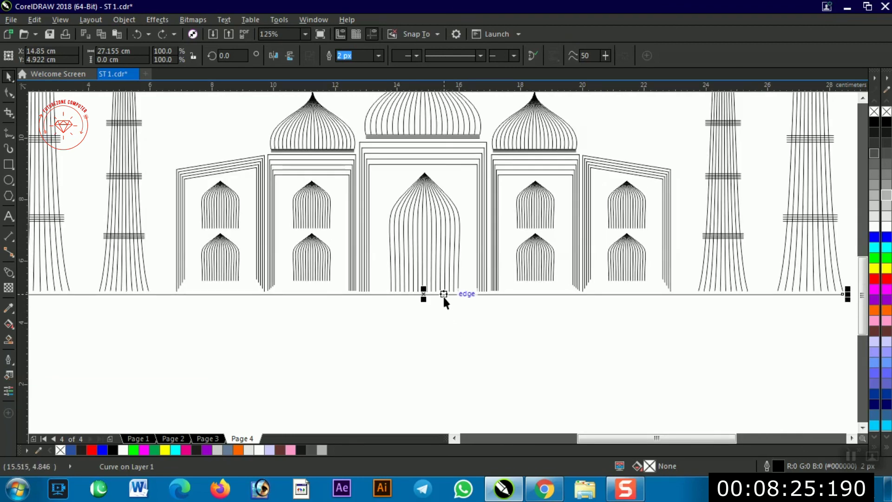
- Copy the ground line about 0.1 cm below itself and repeat the copy four times to make six lines
{"action": "scroll", "coordinate": [443, 294], "scroll_direction": "up", "scroll_amount": 2}
{"action": "left_click_drag", "start_coordinate": [445, 292], "coordinate": [445, 298]}
{"action": "right_click", "coordinate": [446, 298]}
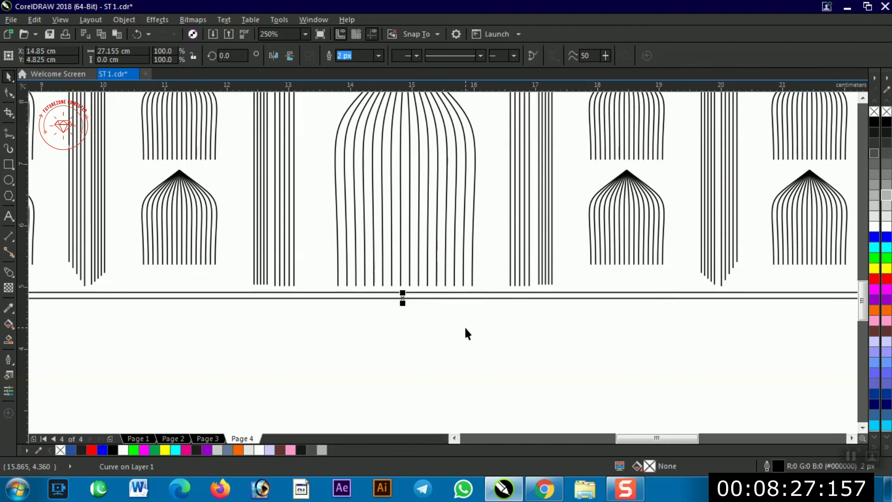
{"action": "key", "text": "ctrl+r"}
{"action": "key", "text": "ctrl+r"}
{"action": "key", "text": "ctrl+r"}
{"action": "key", "text": "ctrl+r"}
- Group the six ground lines into one band and select the band
{"action": "scroll", "coordinate": [465, 353], "scroll_direction": "down", "scroll_amount": 3}
{"action": "scroll", "coordinate": [462, 357], "scroll_direction": "up", "scroll_amount": 1}
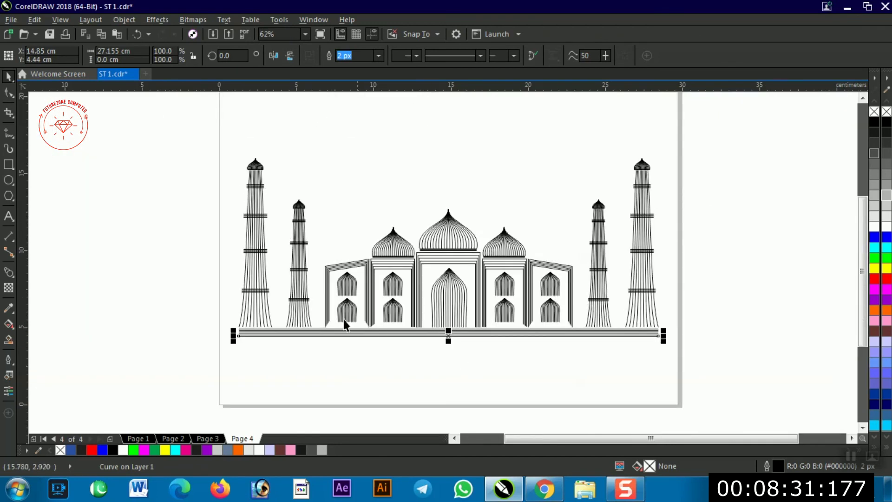
{"action": "left_click_drag", "start_coordinate": [701, 363], "coordinate": [698, 363]}
{"action": "key", "text": "ctrl+g"}
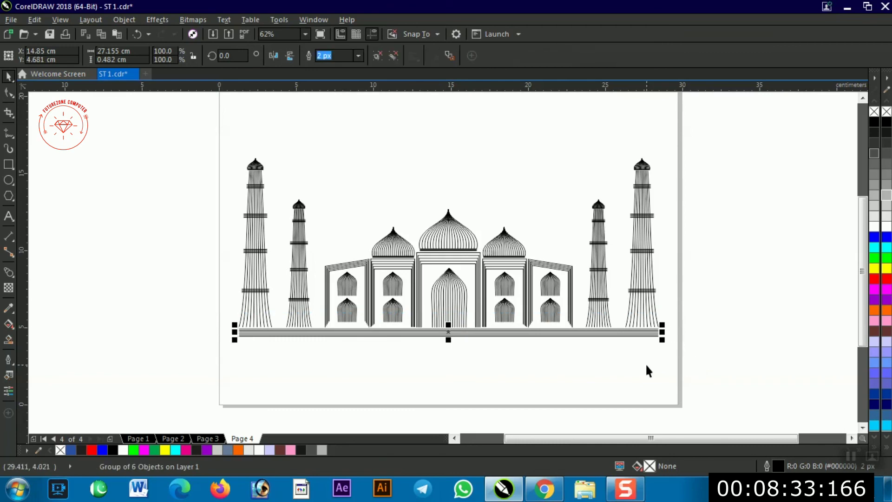
{"action": "left_click", "coordinate": [514, 341]}
{"action": "scroll", "coordinate": [514, 341], "scroll_direction": "up", "scroll_amount": 1}
{"action": "scroll", "coordinate": [514, 342], "scroll_direction": "down", "scroll_amount": 1}
{"action": "left_click", "coordinate": [519, 330]}
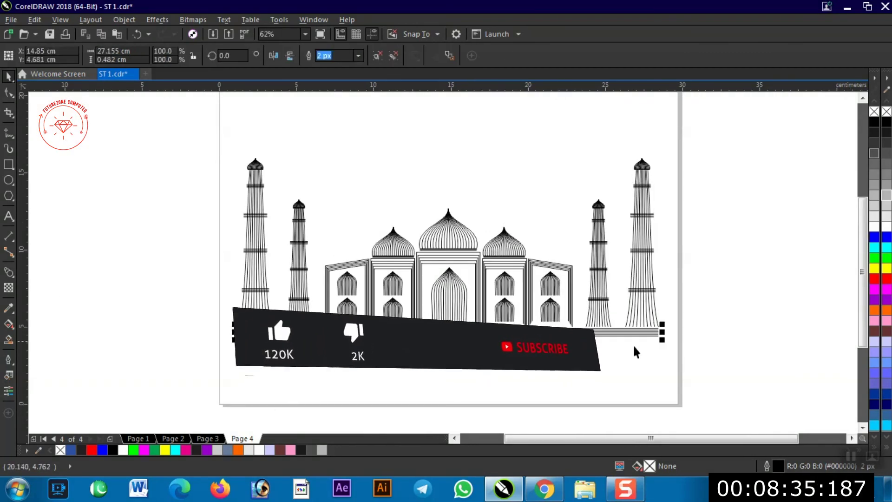
- Widen the ground band slightly and evenly on both sides so it reaches just past the outer minarets
{"action": "scroll", "coordinate": [660, 334], "scroll_direction": "up", "scroll_amount": 1}
{"action": "scroll", "coordinate": [660, 334], "scroll_direction": "up", "scroll_amount": 1}
{"action": "left_click_drag", "start_coordinate": [660, 326], "coordinate": [668, 326]}
{"action": "key", "text": "Escape"}
{"action": "key", "text": "shift+F4"}
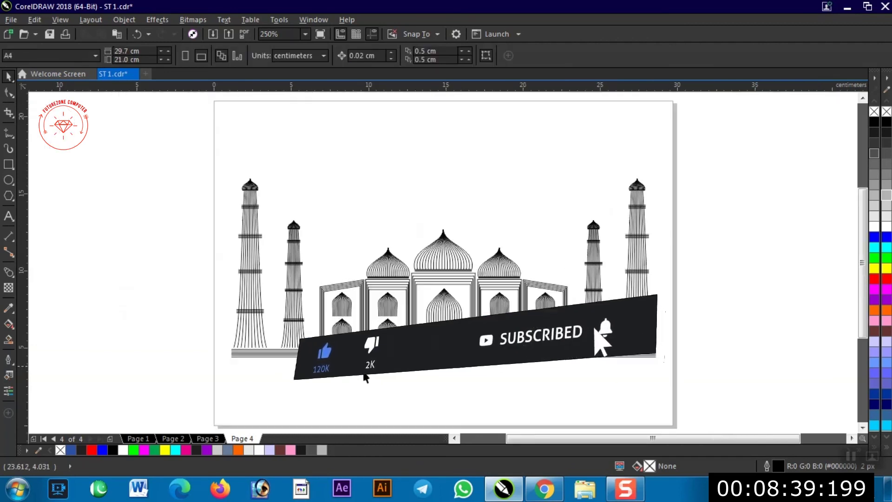
- Group the entire mosque with its ground band and scale it about its centre to 102.5%, about 28.156 cm wide
{"action": "left_click_drag", "start_coordinate": [196, 145], "coordinate": [745, 390]}
{"action": "key", "text": "ctrl+g"}
{"action": "left_click_drag", "start_coordinate": [660, 361], "coordinate": [679, 363]}
{"action": "key", "text": "Escape"}
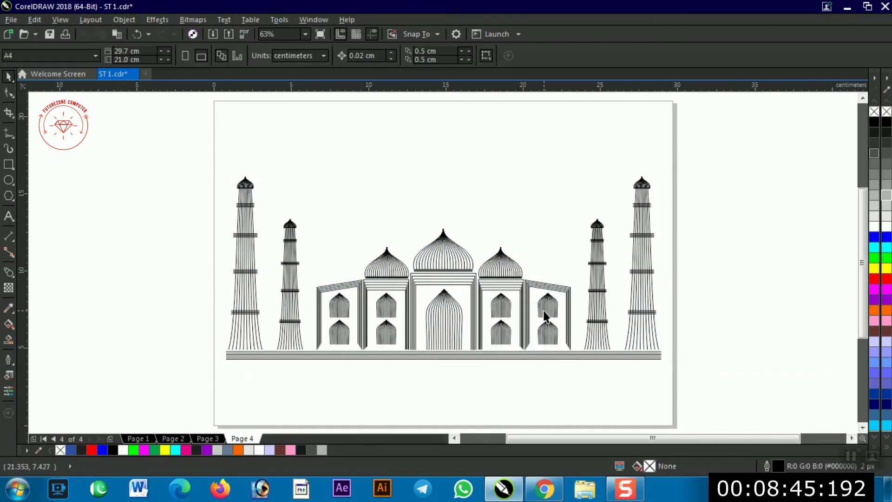
- Colour the outlines of the whole grouped mosque red (#FF0000) and deselect it
{"action": "left_click", "coordinate": [419, 308]}
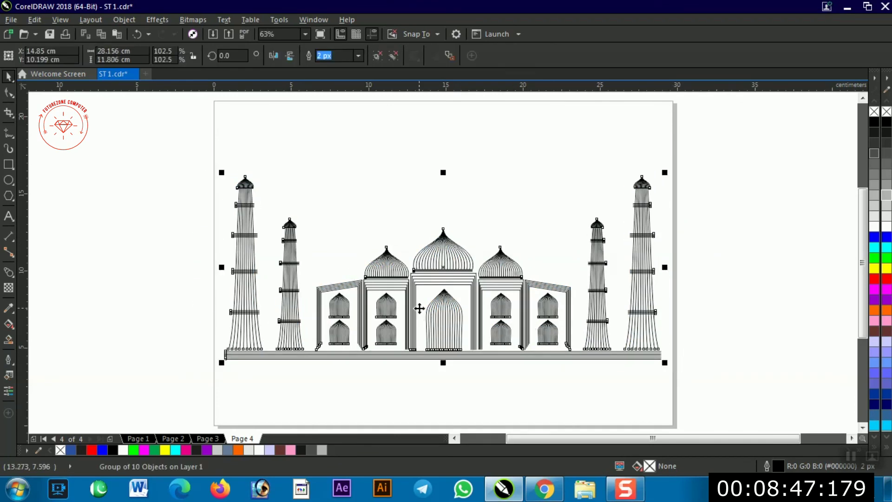
{"action": "left_click", "coordinate": [737, 324]}
{"action": "left_click", "coordinate": [446, 315]}
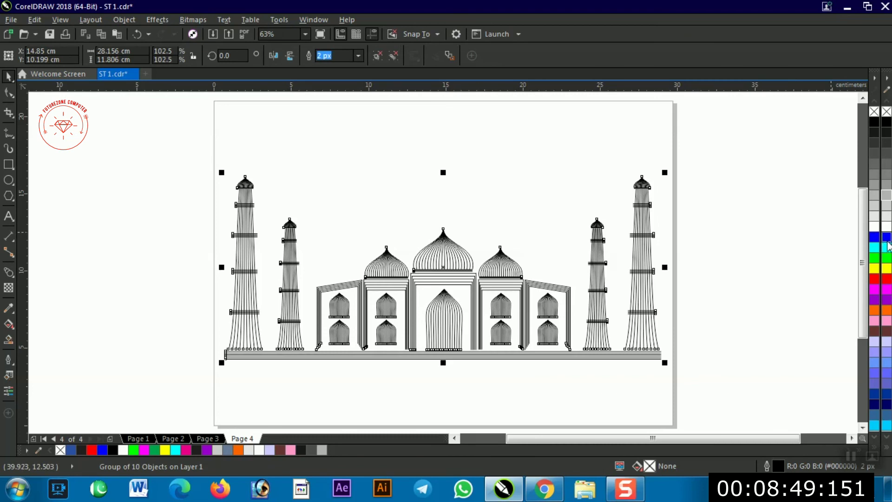
{"action": "right_click", "coordinate": [886, 279]}
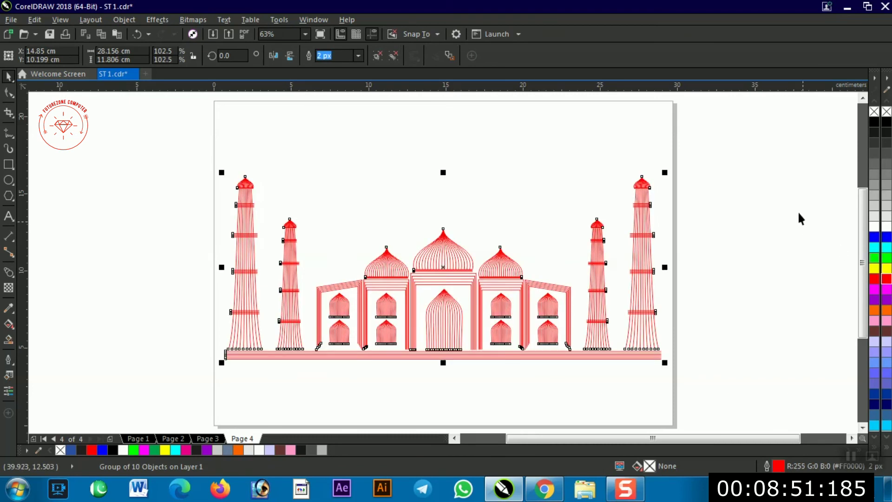
{"action": "left_click", "coordinate": [765, 183]}
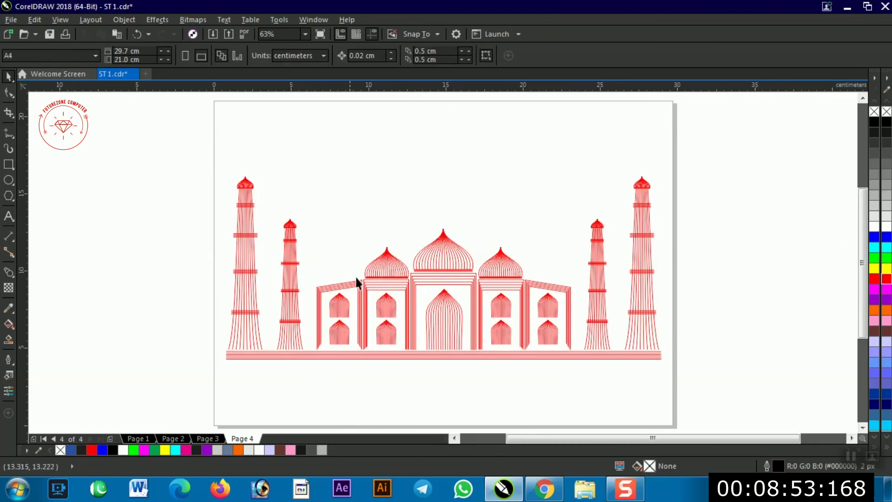